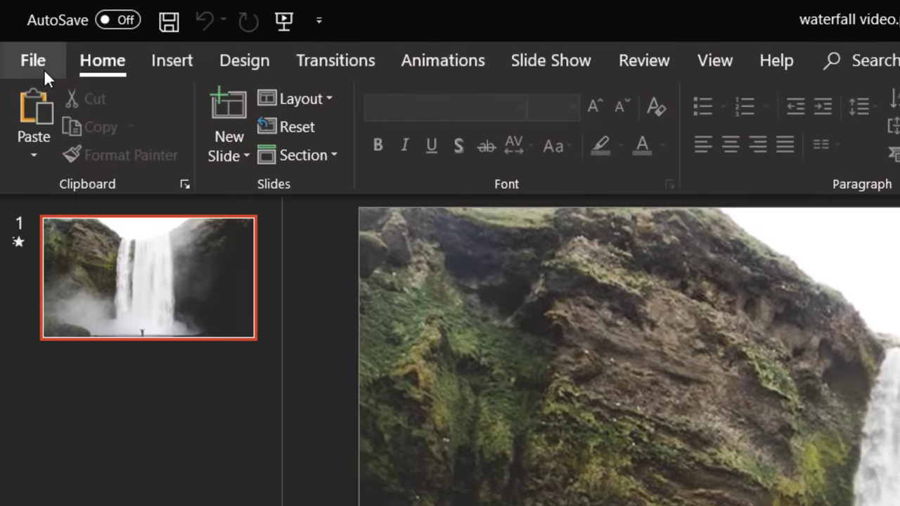
- Create a new blank presentation and switch its first slide to the Blank layout
left_click(19, 35)
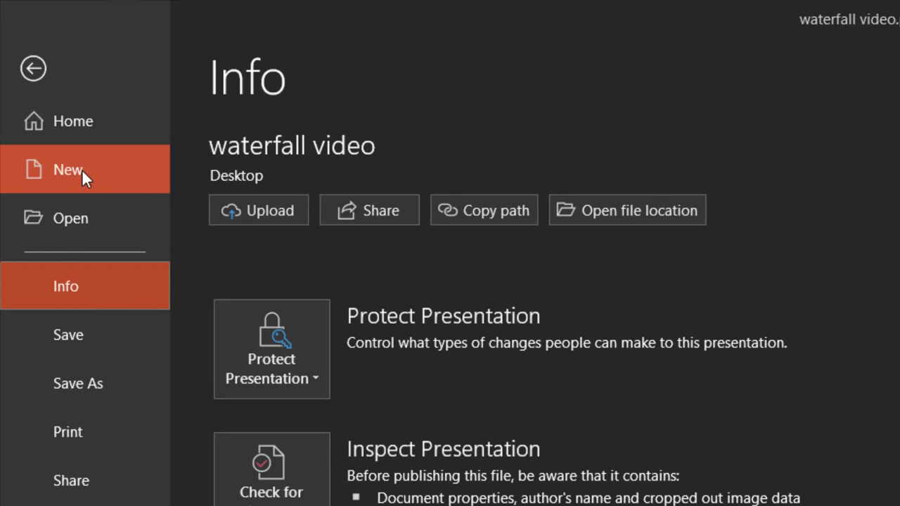
left_click(81, 168)
left_click(335, 359)
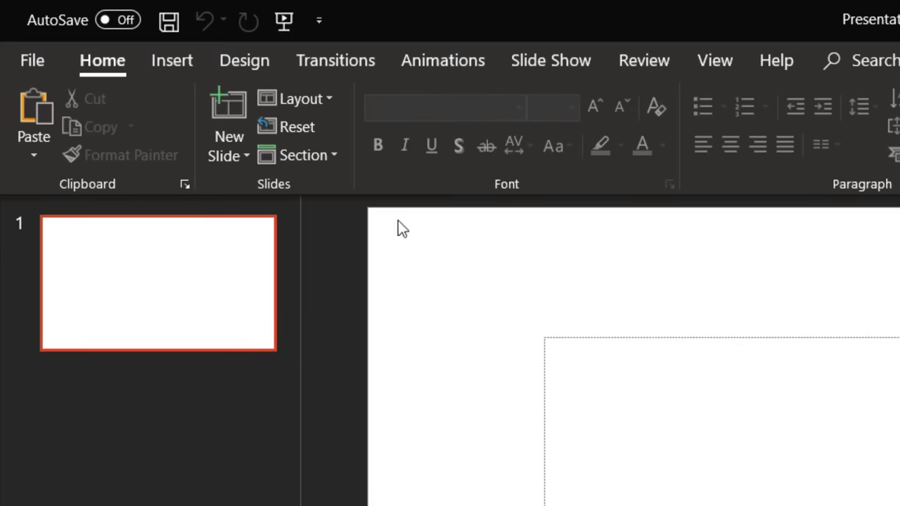
left_click(311, 100)
left_click(327, 422)
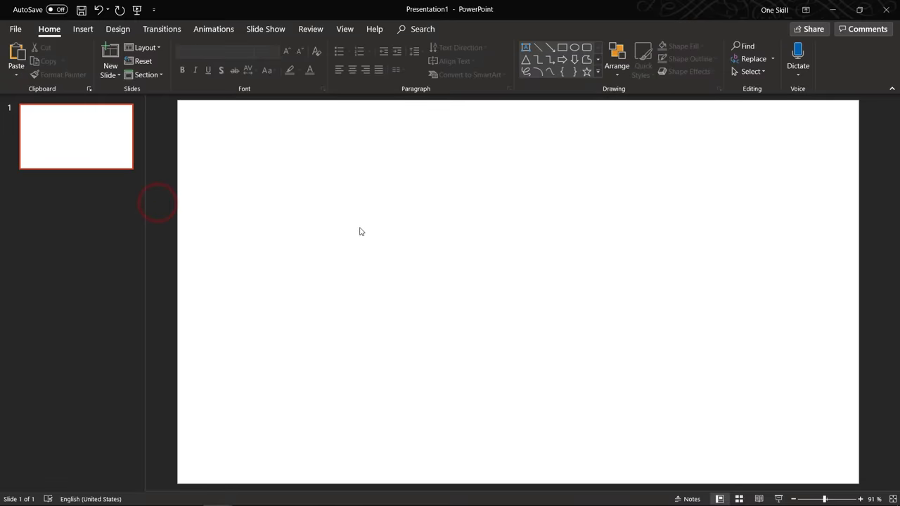
key("alt+Tab")
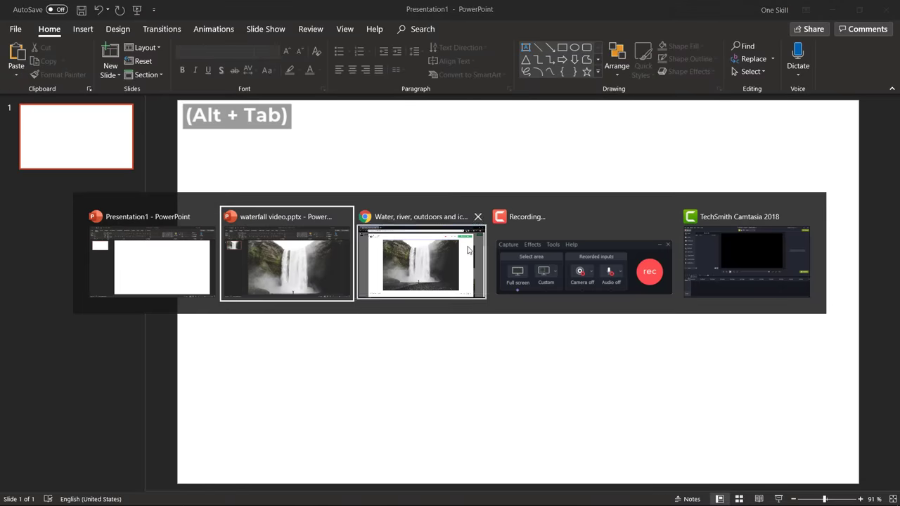
- Open the Unsplash waterfall photo at full size and copy the image
left_click(442, 266, "alt")
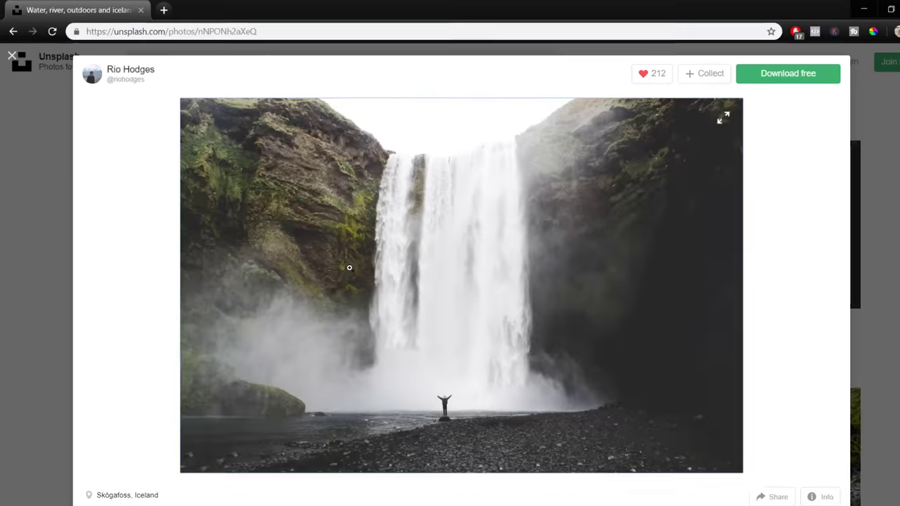
left_click(338, 258)
scroll(478, 273, "down", 4)
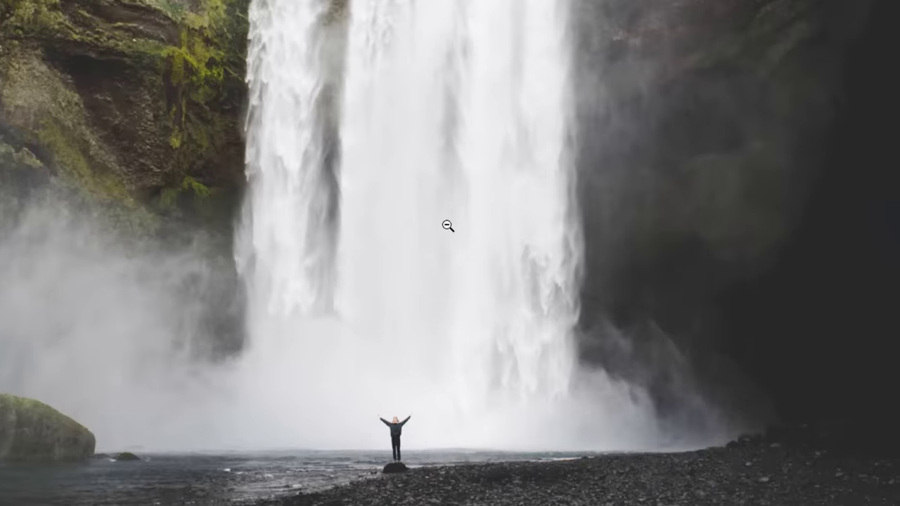
right_click(450, 220)
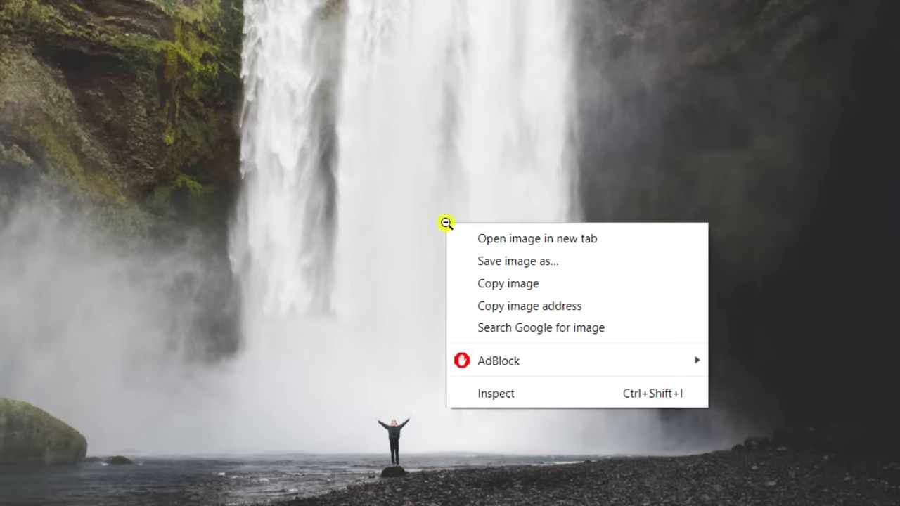
left_click(512, 285)
- Return to Presentation1 and select its blank slide
key("alt+Tab")
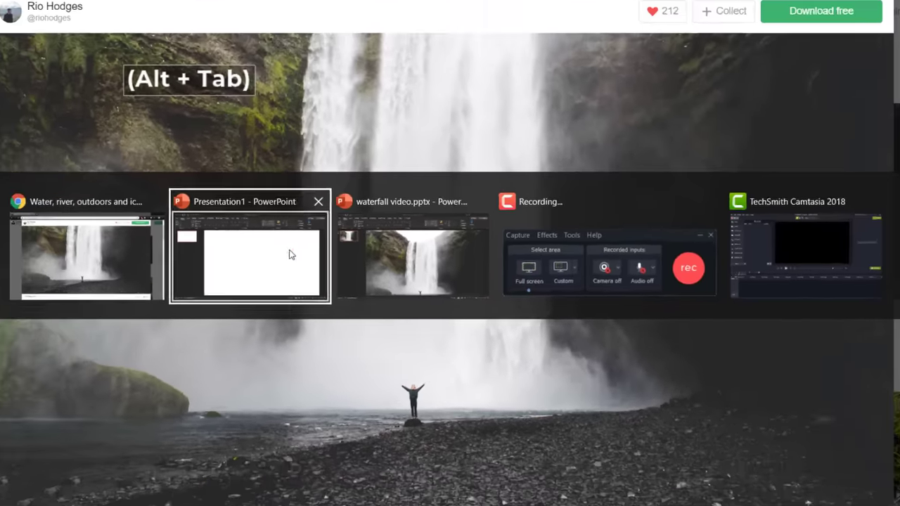
left_click(232, 243, "alt")
left_click(430, 251)
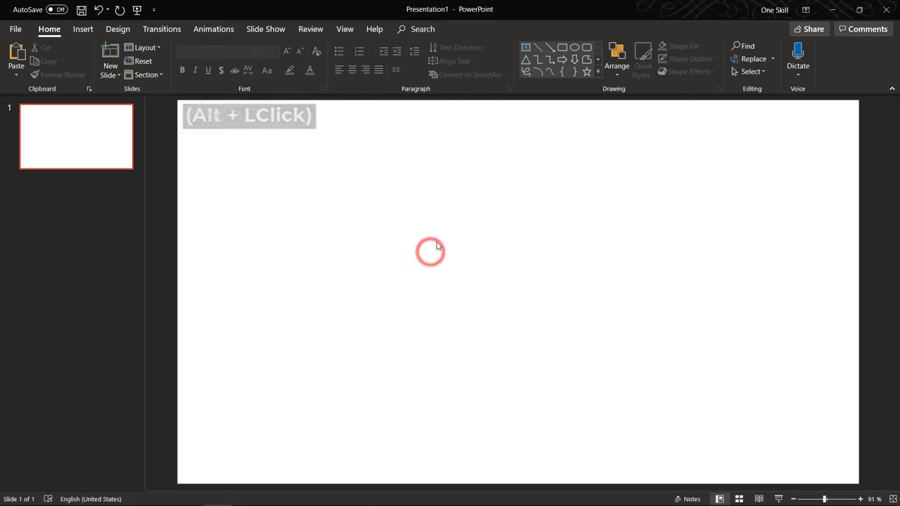
- Paste the waterfall photo and crop it to a 16:9 aspect ratio, centring the waterfall
key("ctrl")
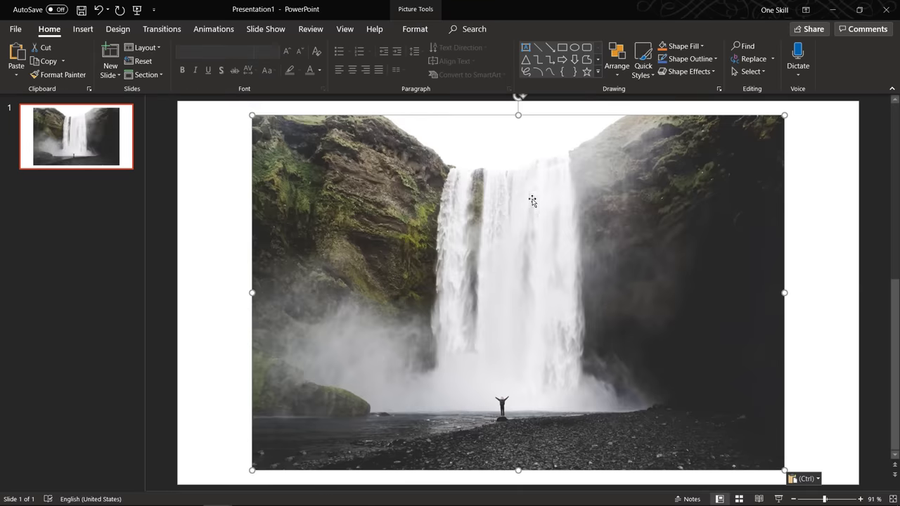
left_click(425, 34)
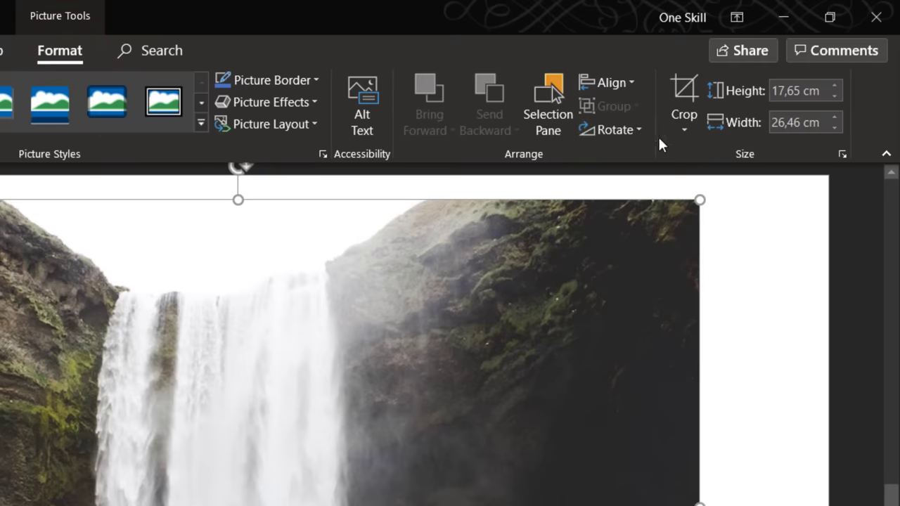
left_click(772, 73)
mouse_move(759, 208)
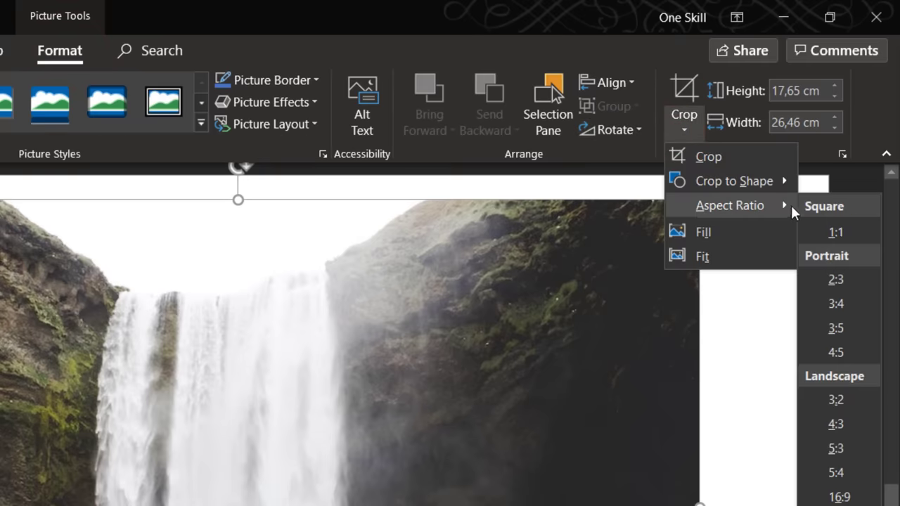
left_click(840, 497)
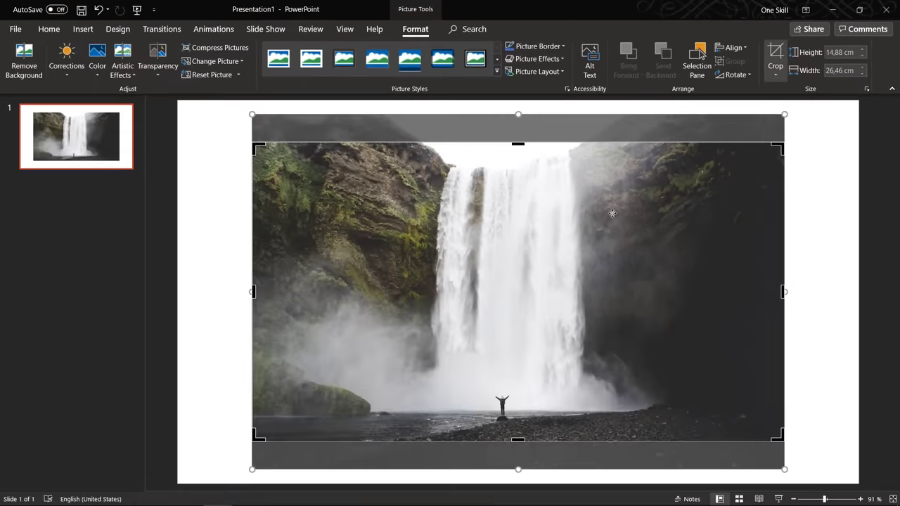
left_click(609, 209, "shift")
left_click_drag(608, 210, 601, 237)
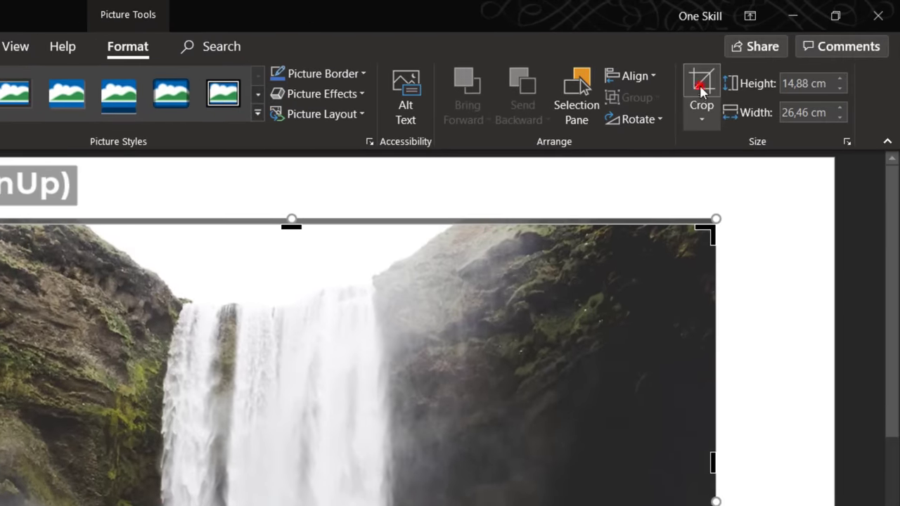
left_click(701, 87)
- Align the photo to the slide's left and top edges and enlarge it to fill the slide
left_click(639, 77)
left_click(652, 99)
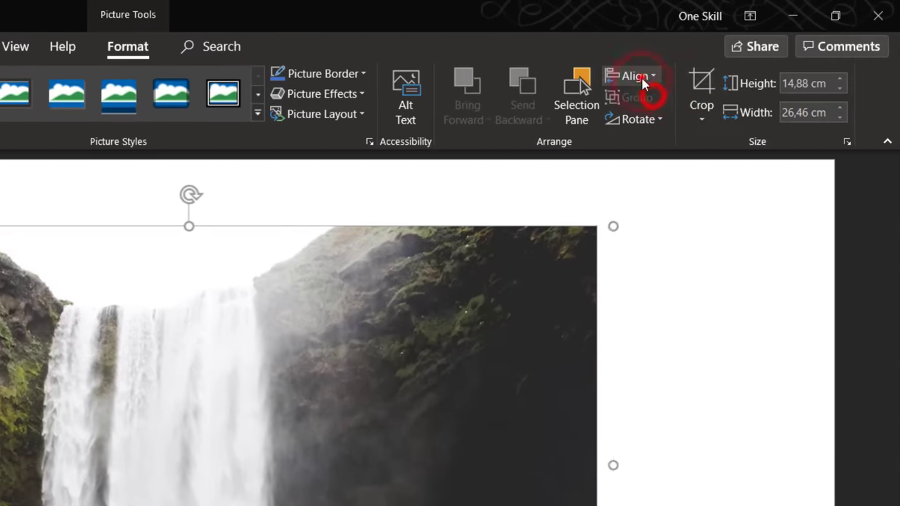
left_click(640, 75)
left_click(668, 167)
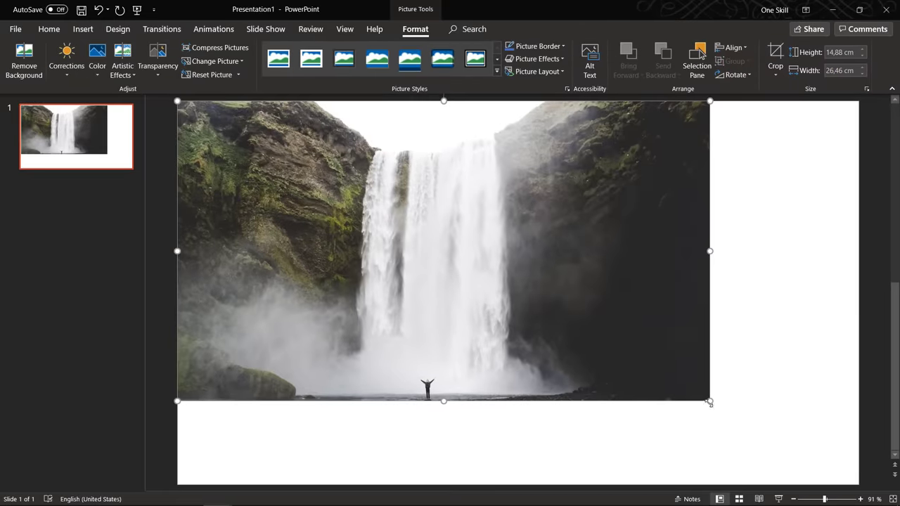
left_click_drag(709, 401, 855, 480)
left_click(877, 301)
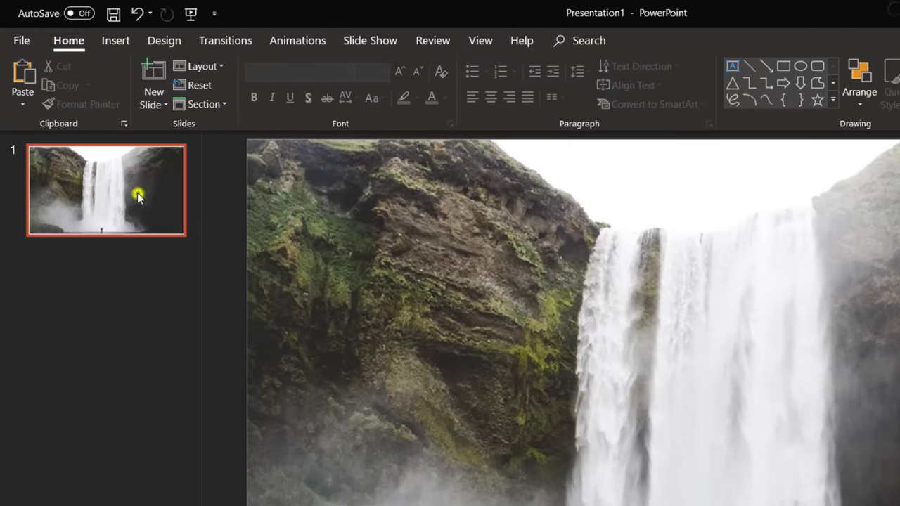
- Duplicate slide 1 and select the waterfall photo on the new slide 2
right_click(99, 142)
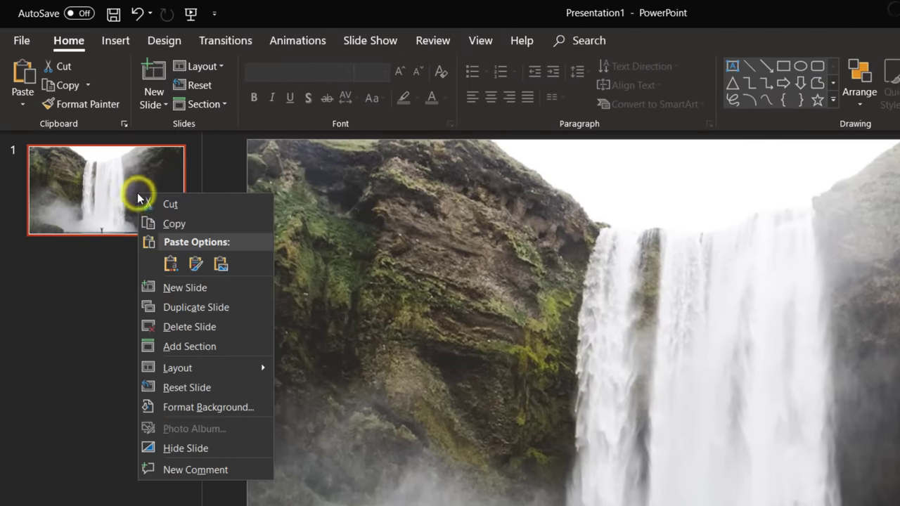
left_click(204, 307)
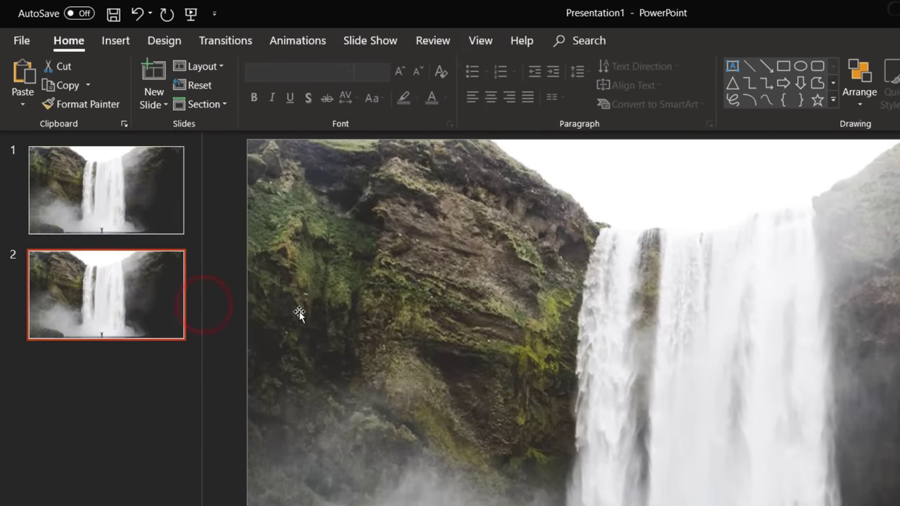
left_click(395, 304)
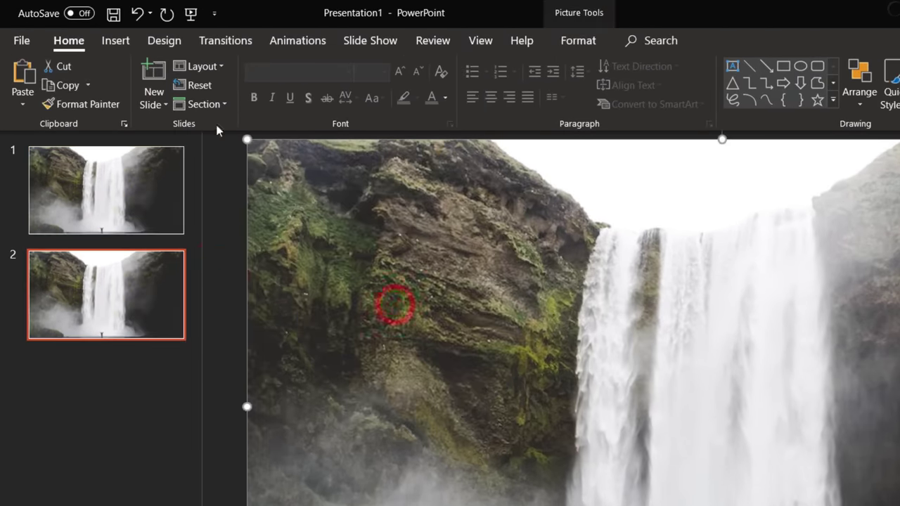
- Trace a Freeform: Scribble outline around the waterfall on slide 2
left_click(125, 40)
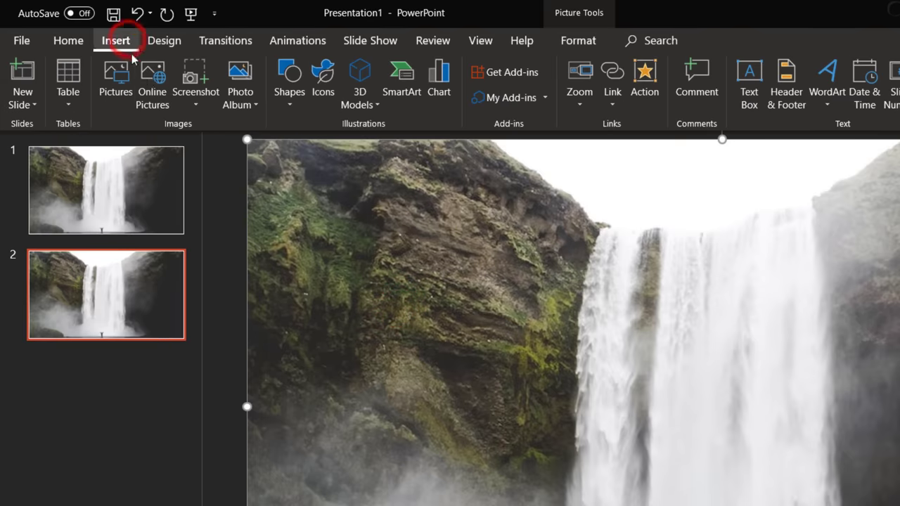
left_click(295, 106)
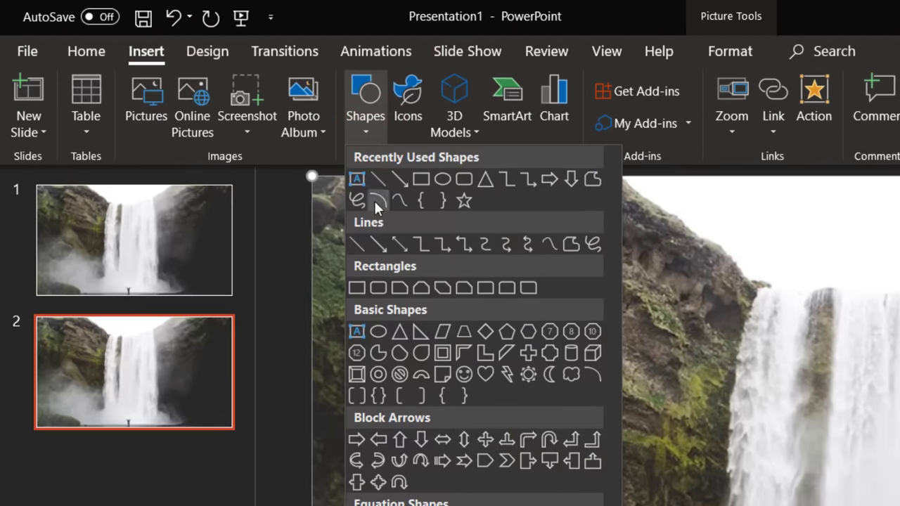
left_click(362, 202)
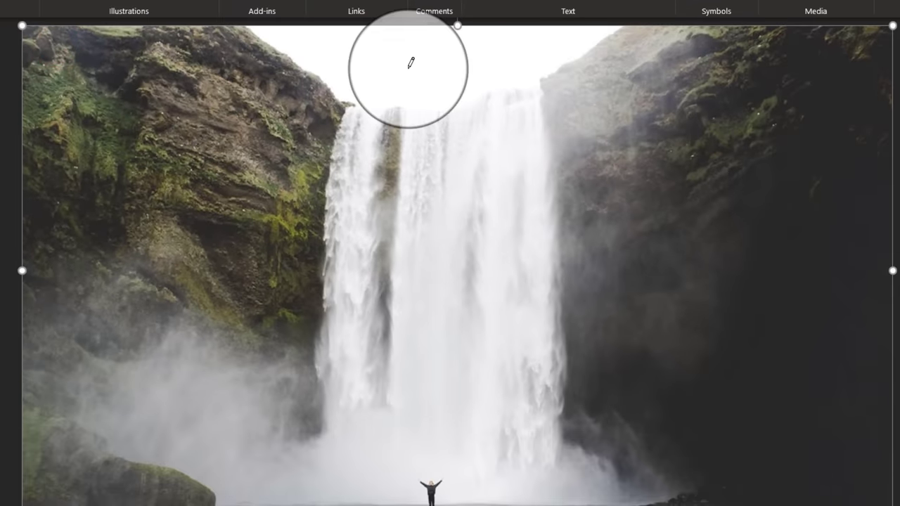
mouse_move(409, 69)
left_mouse_down()
mouse_move(544, 35)
mouse_move(583, 68)
mouse_move(596, 177)
left_mouse_up()
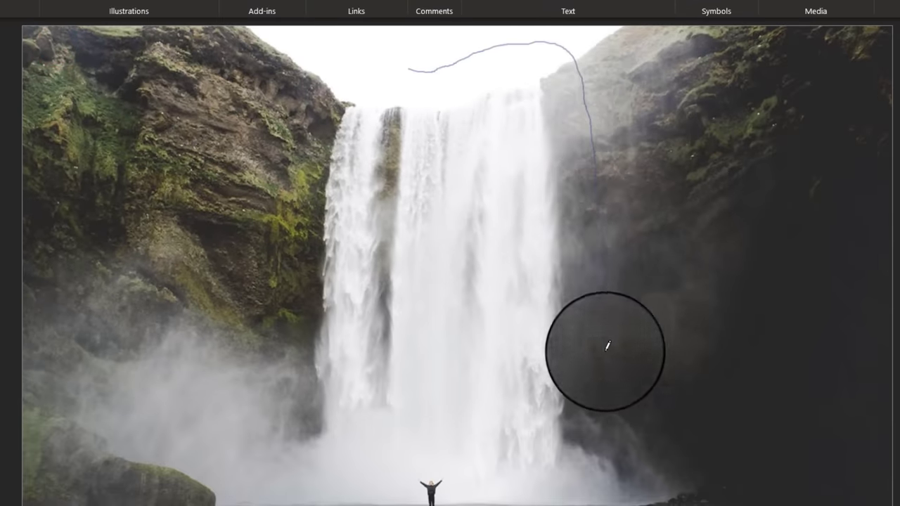
mouse_move(609, 351)
left_mouse_down()
mouse_move(611, 414)
mouse_move(599, 454)
mouse_move(531, 478)
mouse_move(466, 451)
mouse_move(427, 450)
left_mouse_up()
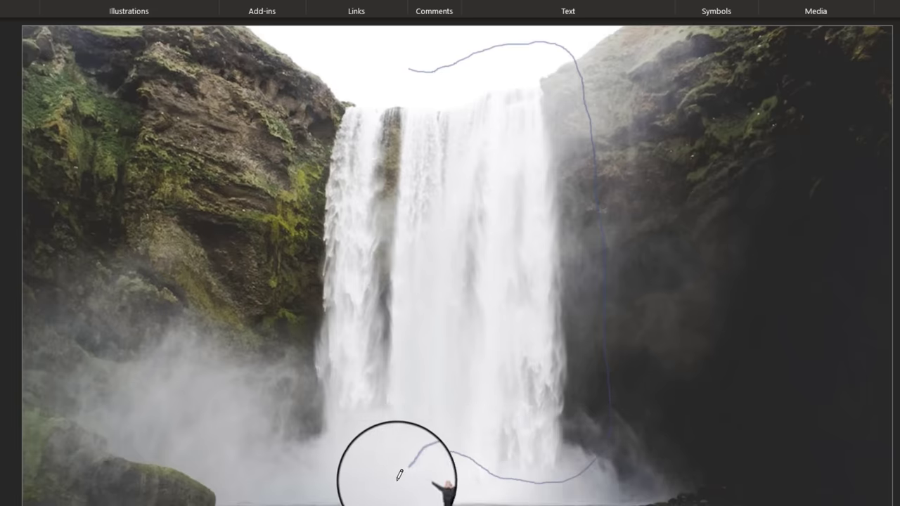
mouse_move(321, 459)
left_mouse_down()
mouse_move(293, 414)
mouse_move(283, 338)
mouse_move(302, 180)
mouse_move(297, 125)
mouse_move(328, 64)
mouse_move(384, 58)
mouse_move(411, 68)
left_mouse_up()
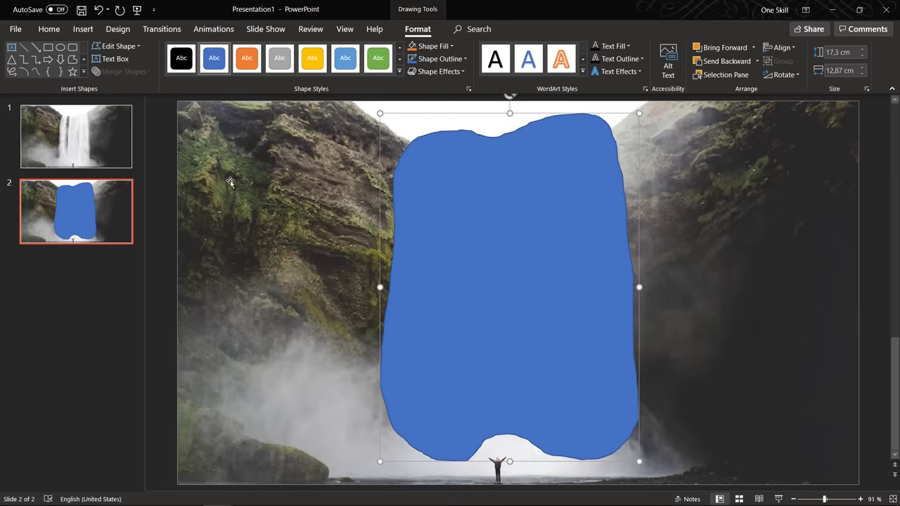
- Intersect the photo with the freeform shape to cut out just the waterfall
left_click(231, 178)
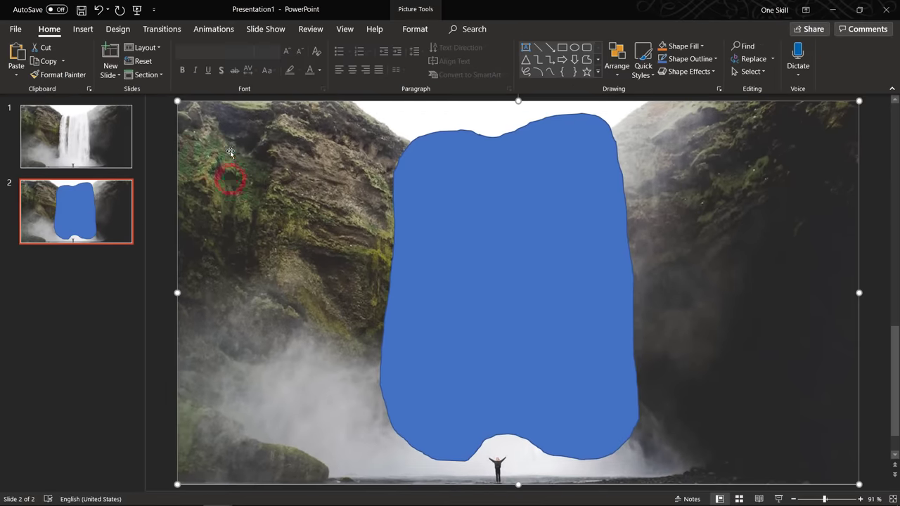
left_click(419, 194, "shift")
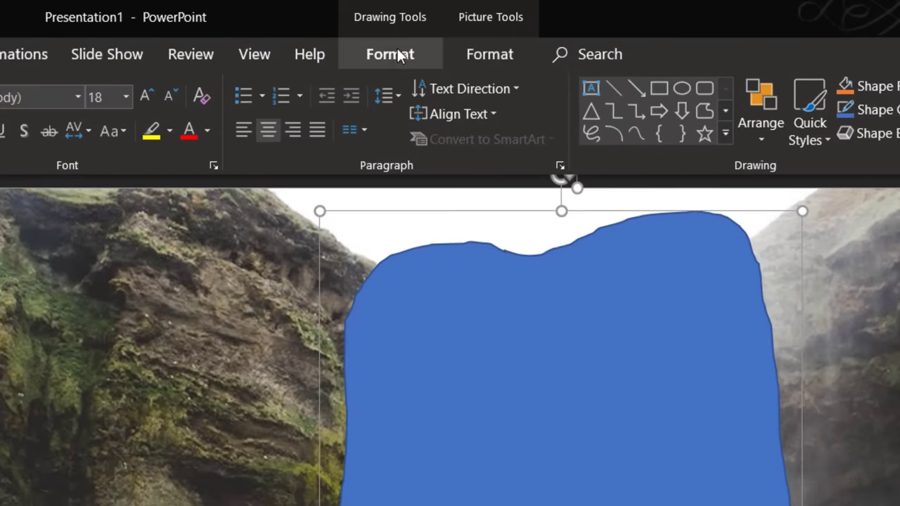
left_click(396, 55)
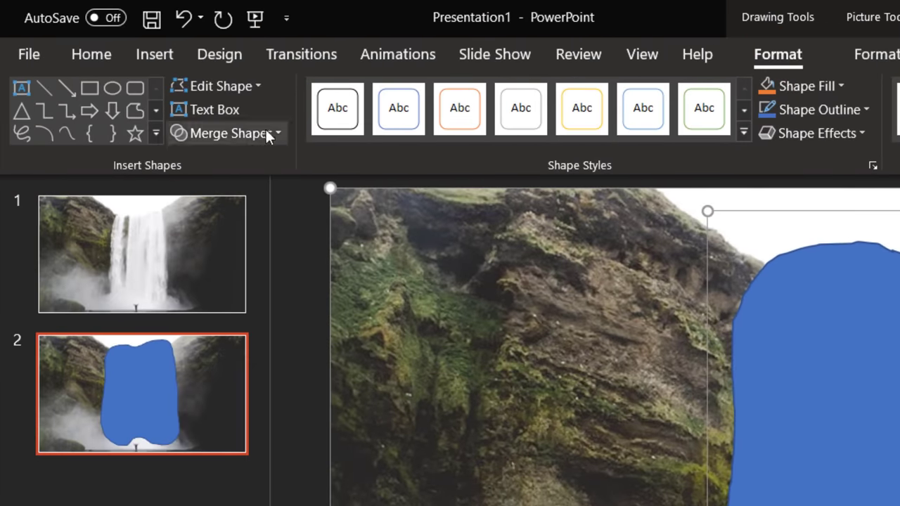
left_click(265, 128)
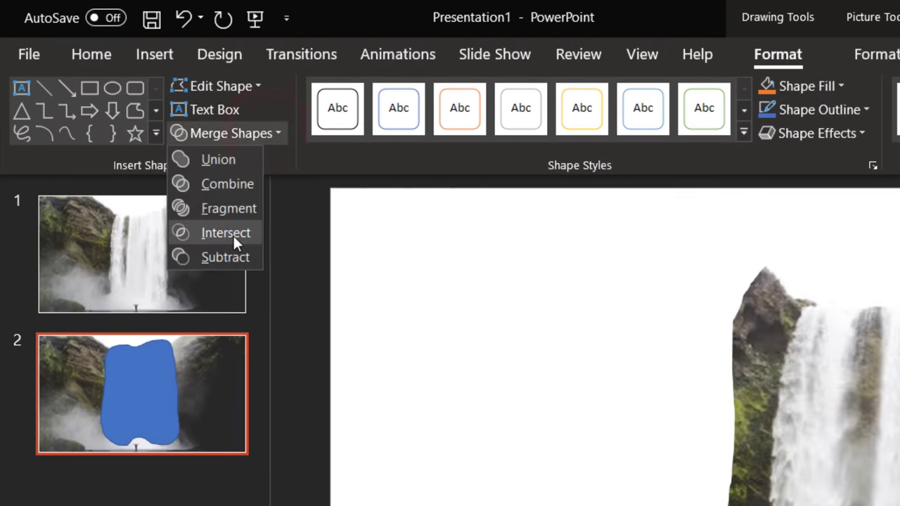
left_click(232, 232)
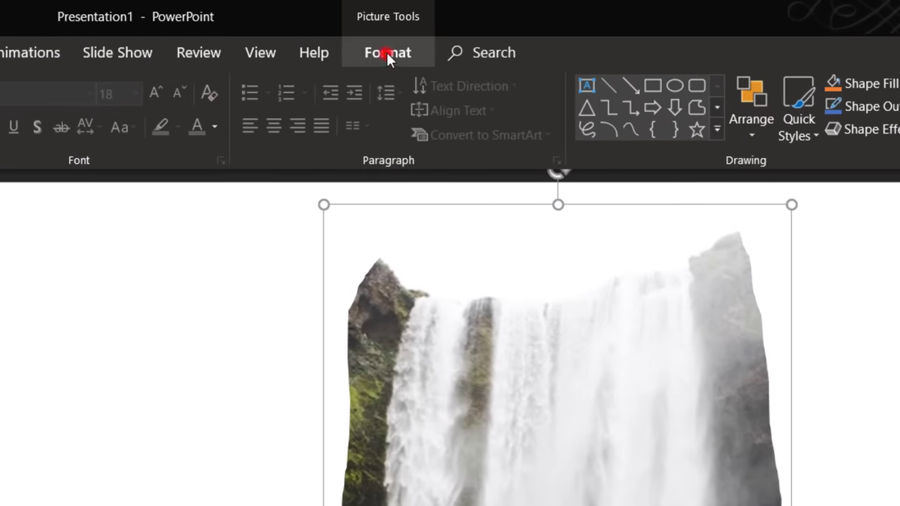
- Apply 50 Point Soft Edges to the waterfall cutout
left_click(399, 42)
left_click(631, 107)
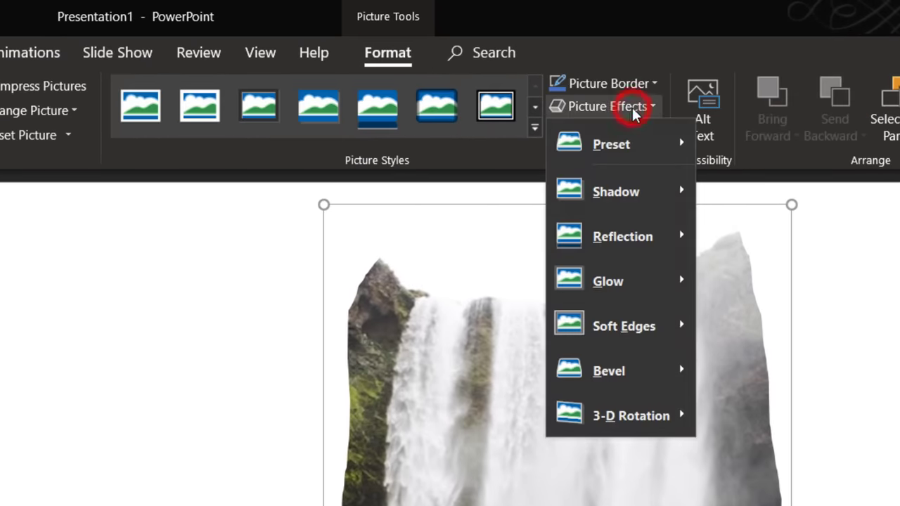
mouse_move(639, 331)
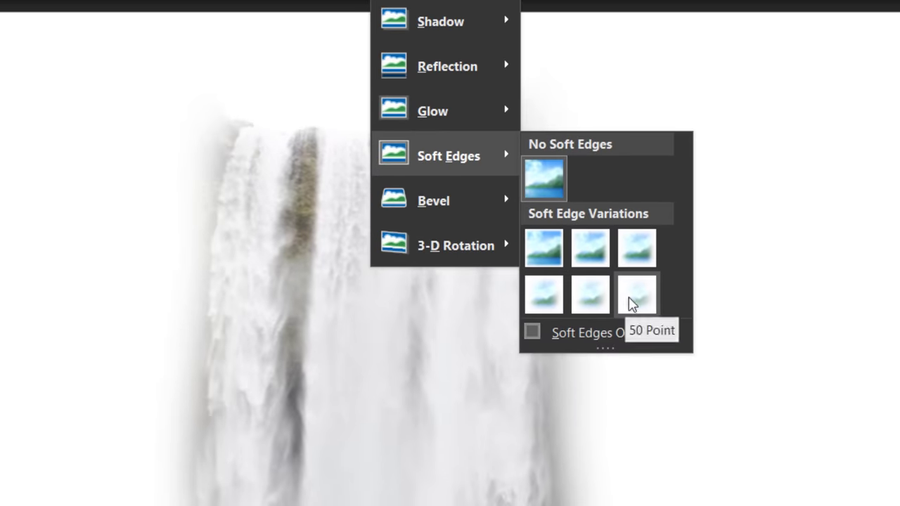
left_click(633, 298)
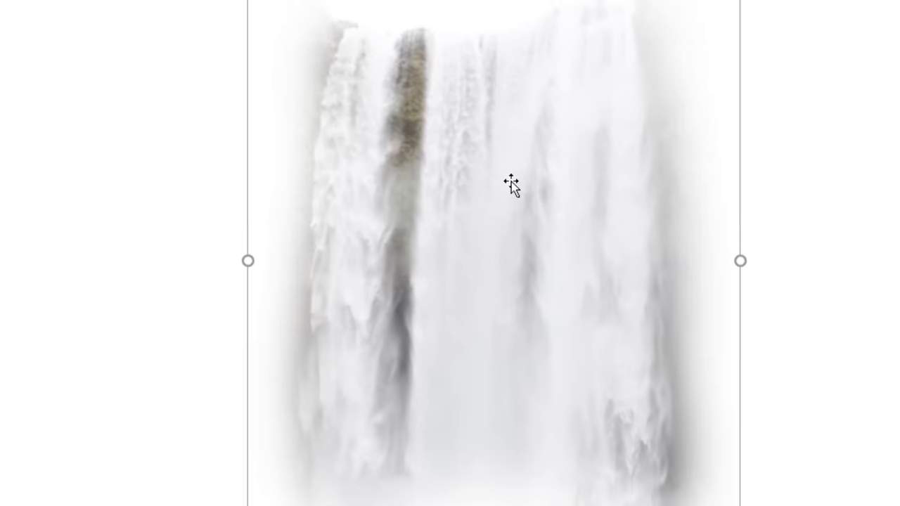
- Move the waterfall cutout from slide 2 onto slide 1 and delete the empty slide 2
right_click(517, 245)
left_click(542, 203)
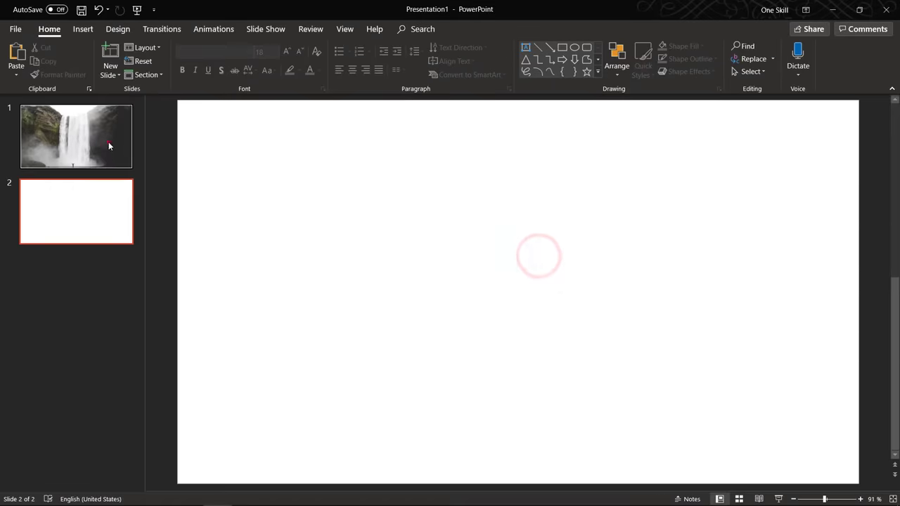
left_click(108, 142)
key("ctrl+v")
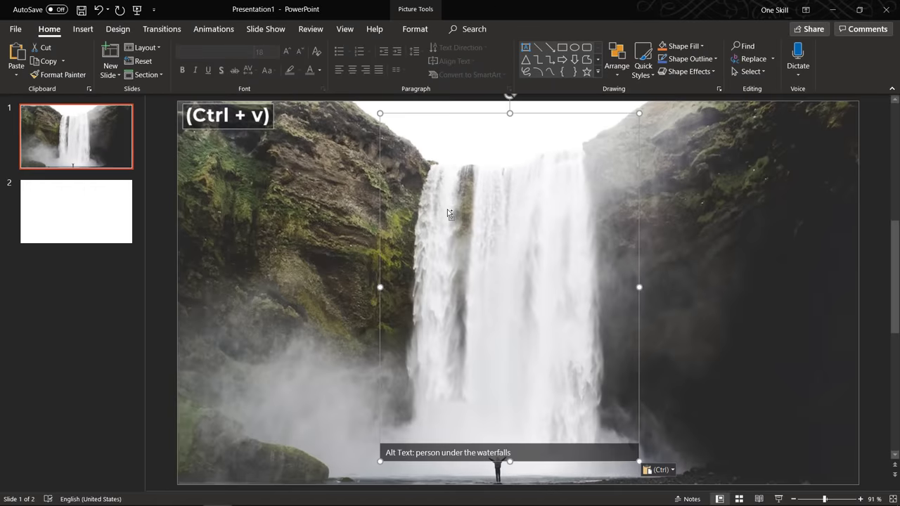
left_click(119, 209)
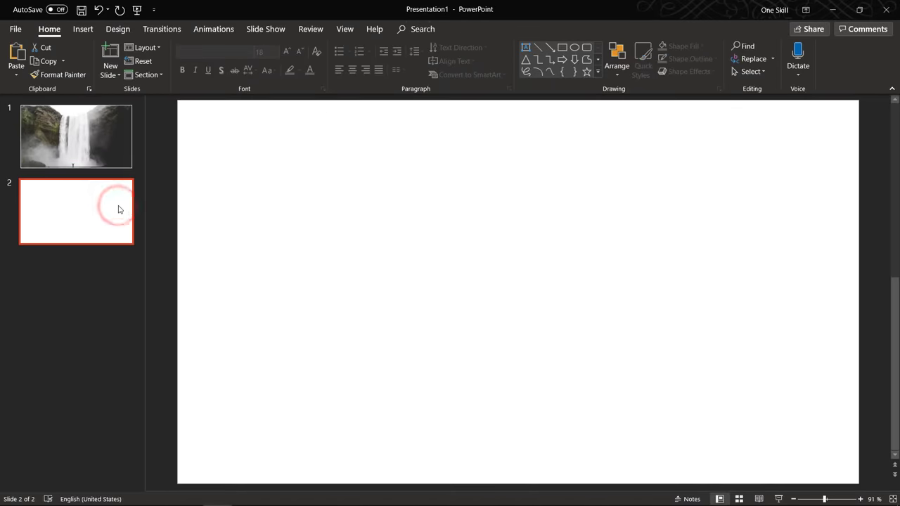
key("Delete")
- Set the cutout's brightness to -100% in Format Picture corrections
left_click(454, 244)
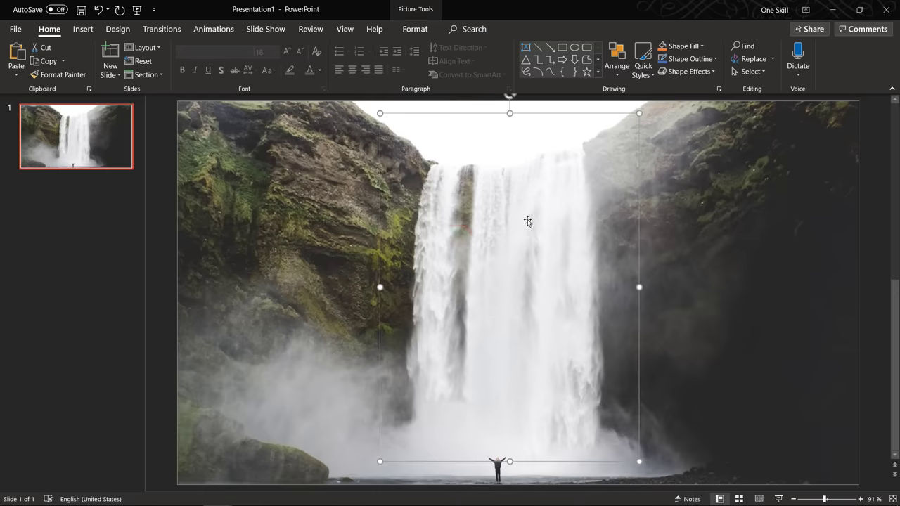
scroll(527, 222, "down", 2, "ctrl")
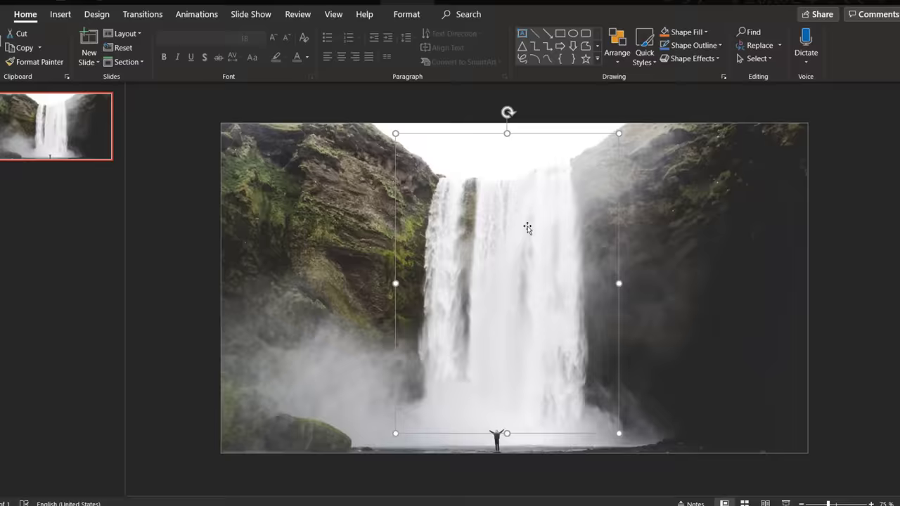
right_click(530, 236)
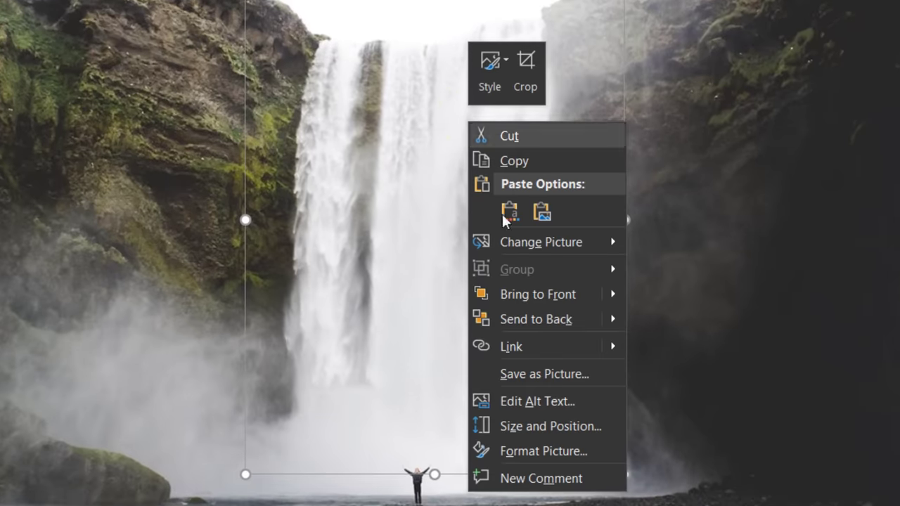
left_click(542, 451)
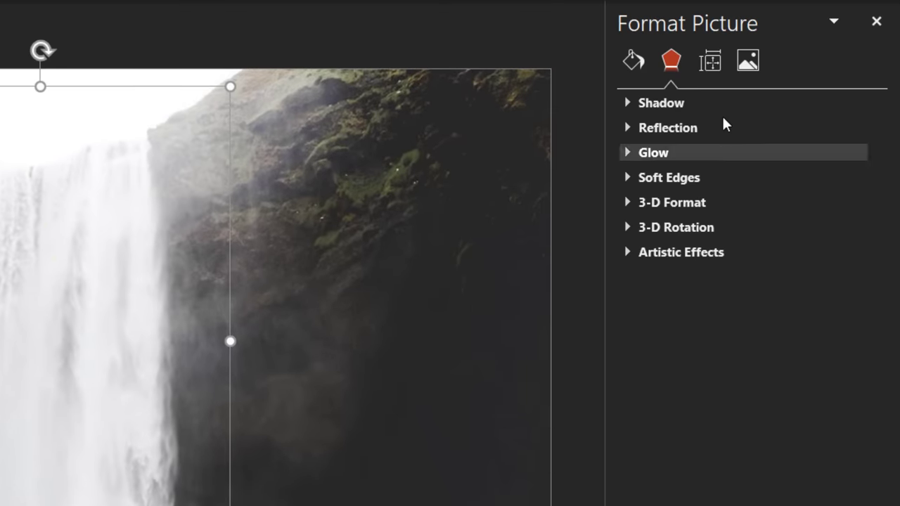
left_click(746, 65)
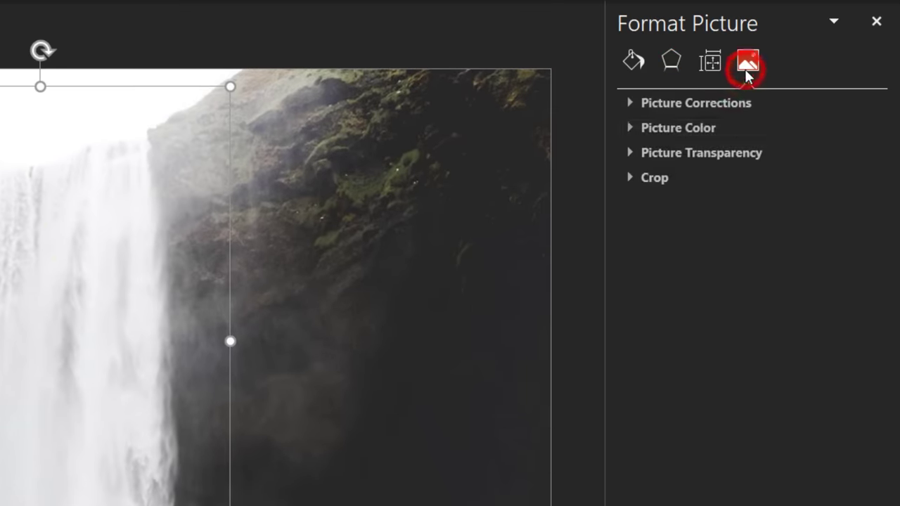
left_click(625, 103)
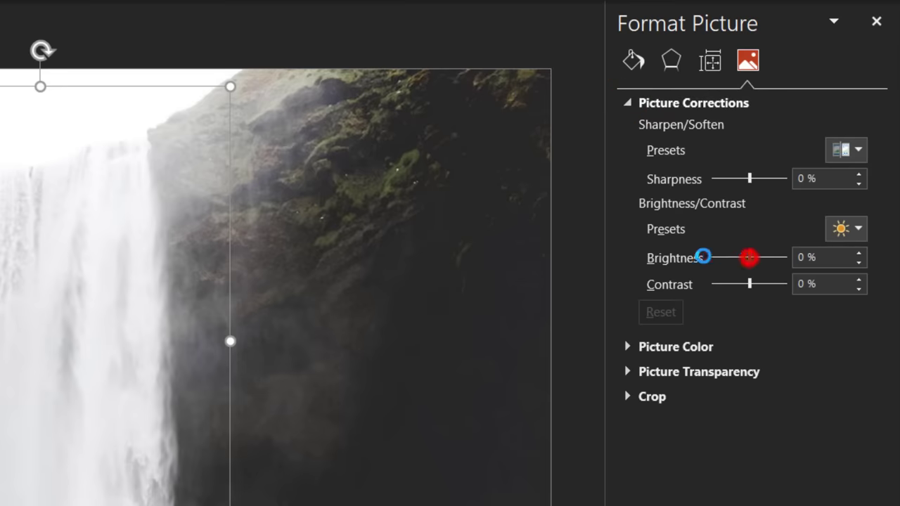
left_click_drag(749, 258, 712, 257)
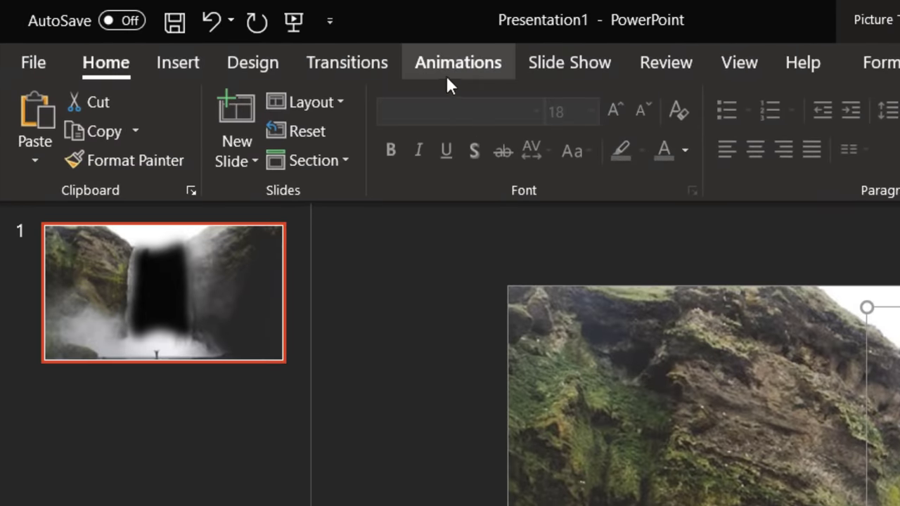
- Apply the Grow/Shrink emphasis animation to the black cutout and preview it
left_click(454, 60)
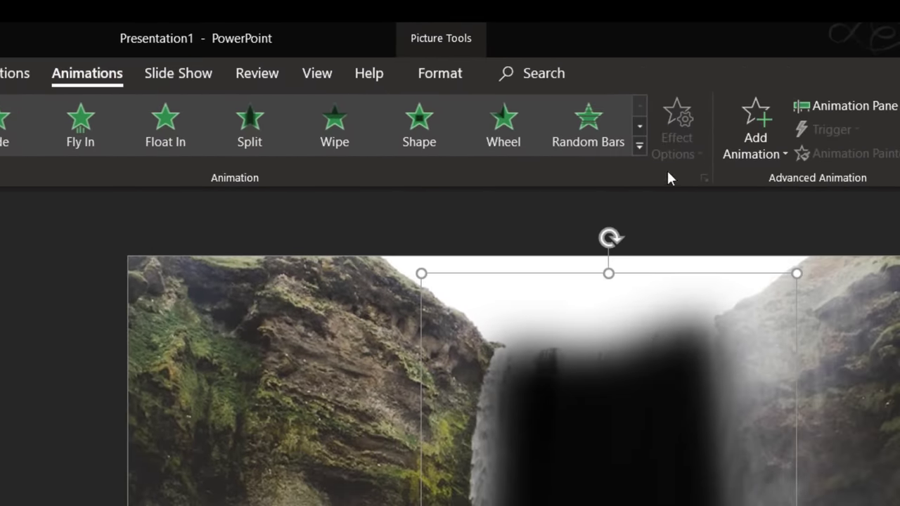
left_click(640, 144)
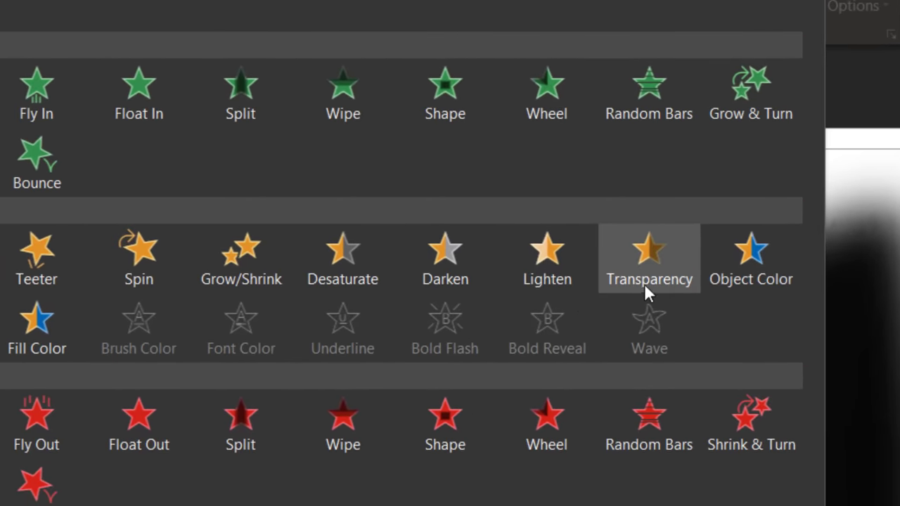
left_click(238, 269)
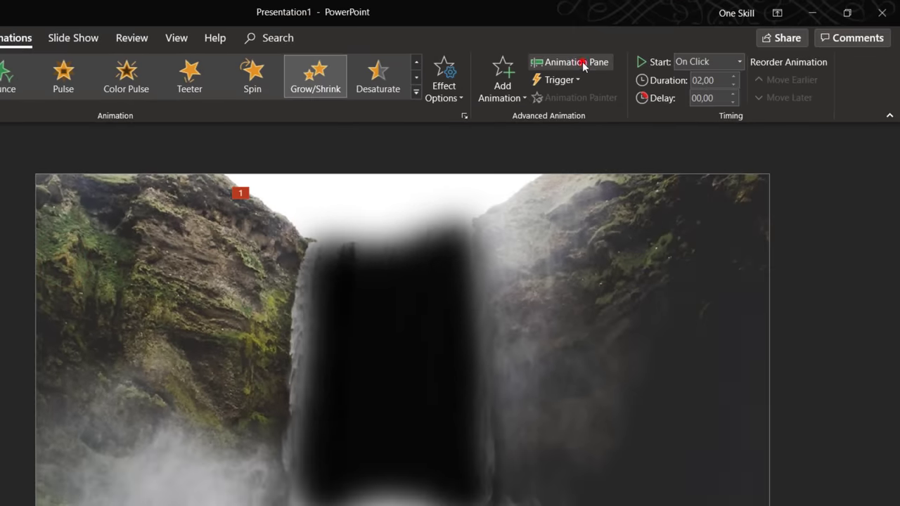
left_click(580, 62)
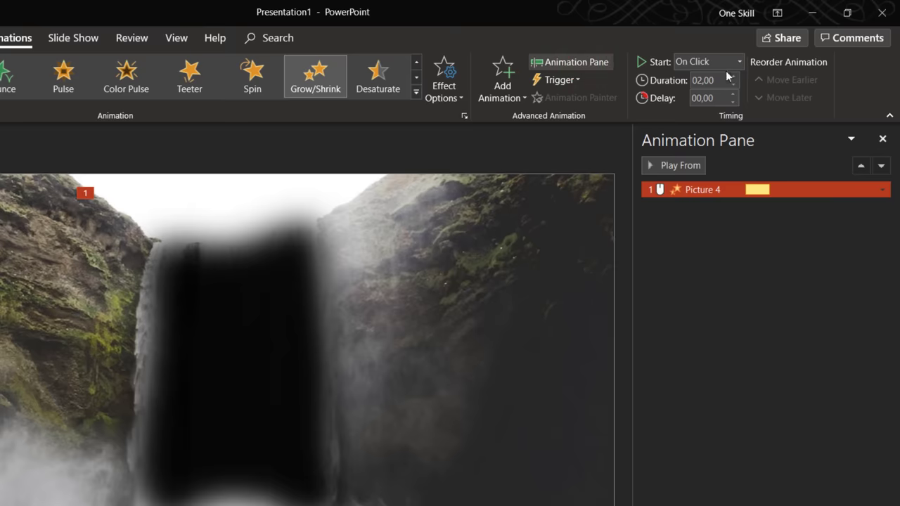
left_click(691, 167)
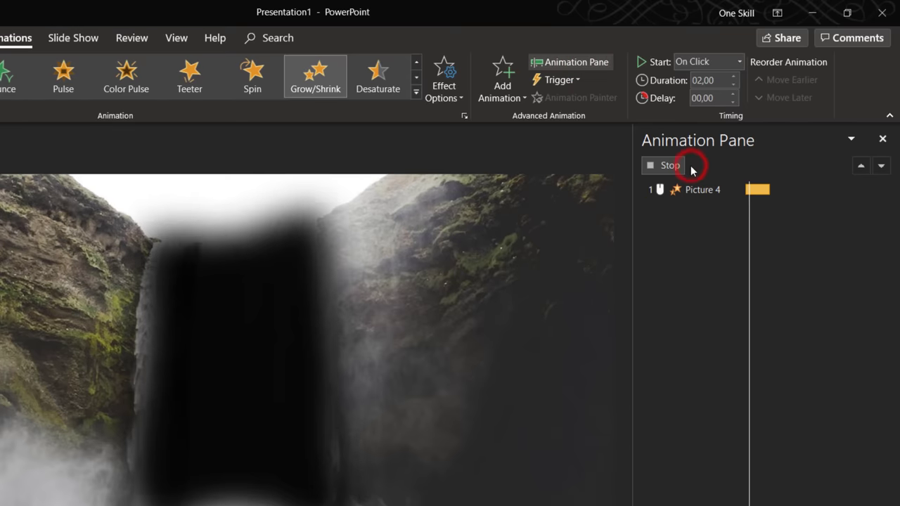
left_click(667, 168)
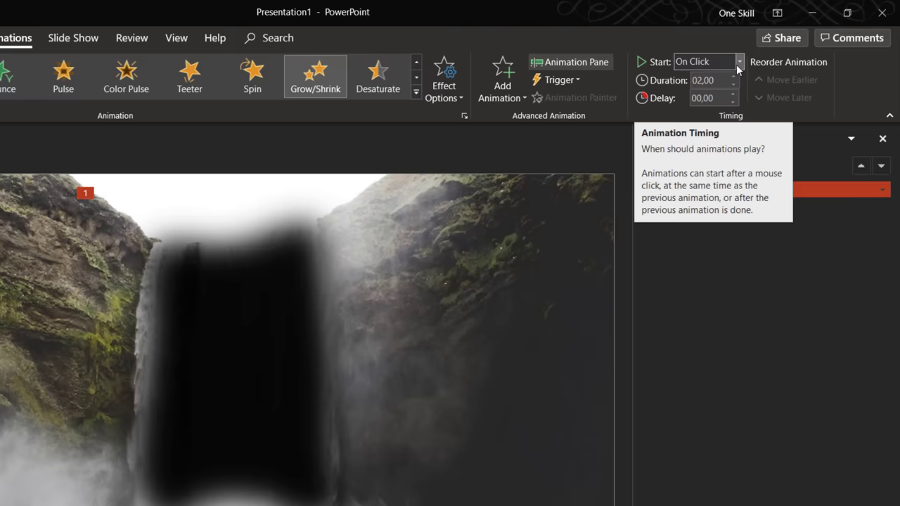
- Set Grow/Shrink to Vertical, review its effect and timing settings, and pick its start option
left_click(450, 99)
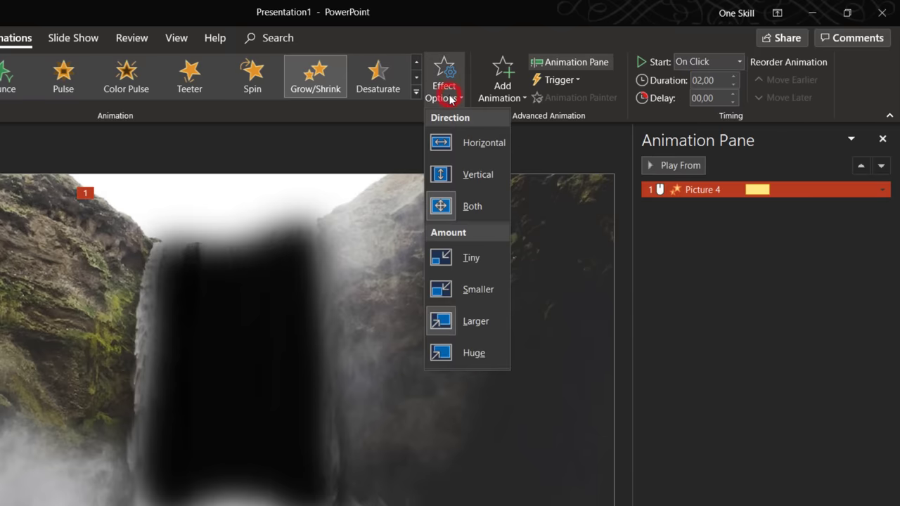
left_click(482, 174)
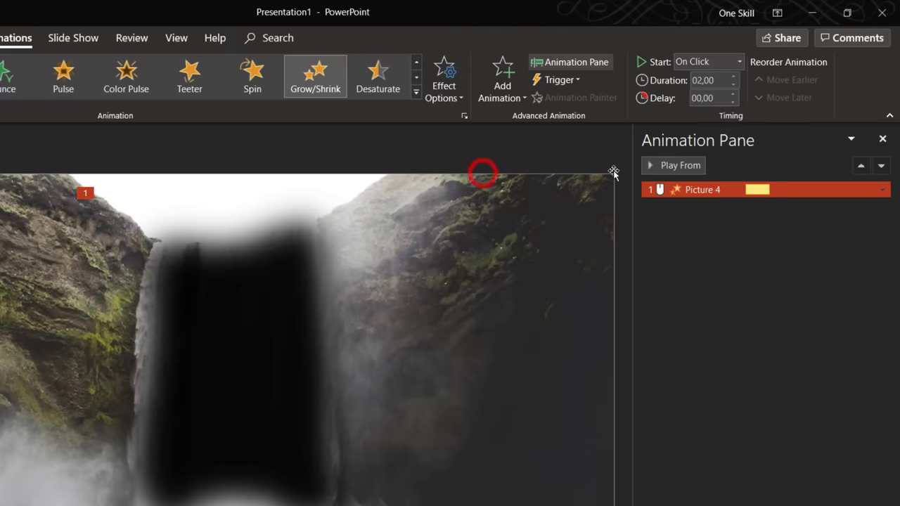
left_click(674, 163)
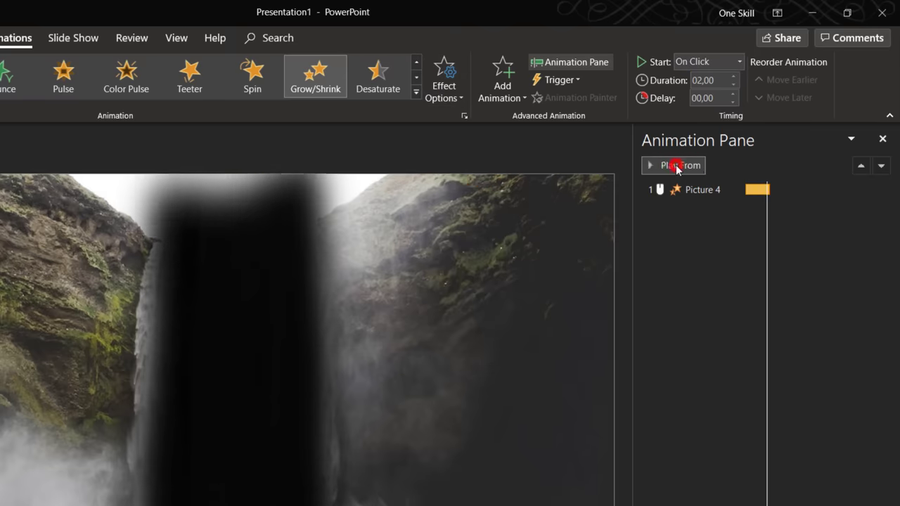
left_click(676, 165)
right_click(689, 189)
left_click(788, 263)
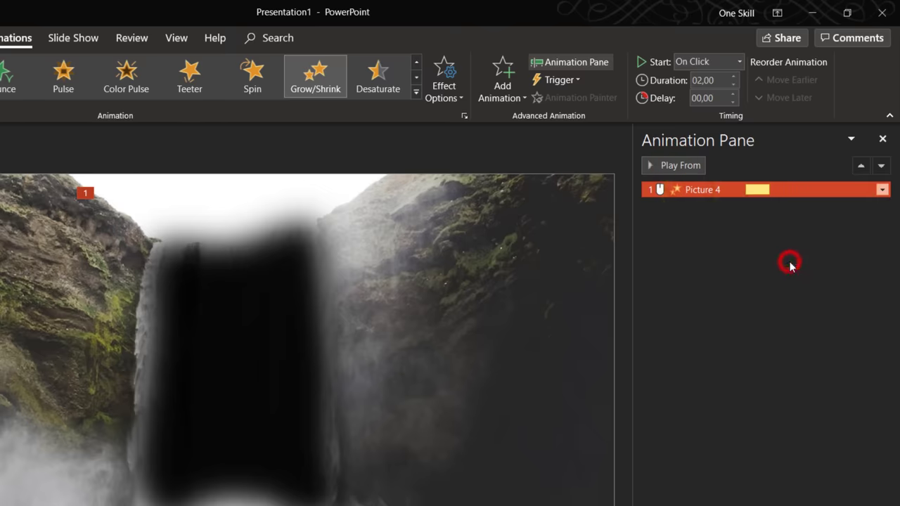
left_click(237, 213)
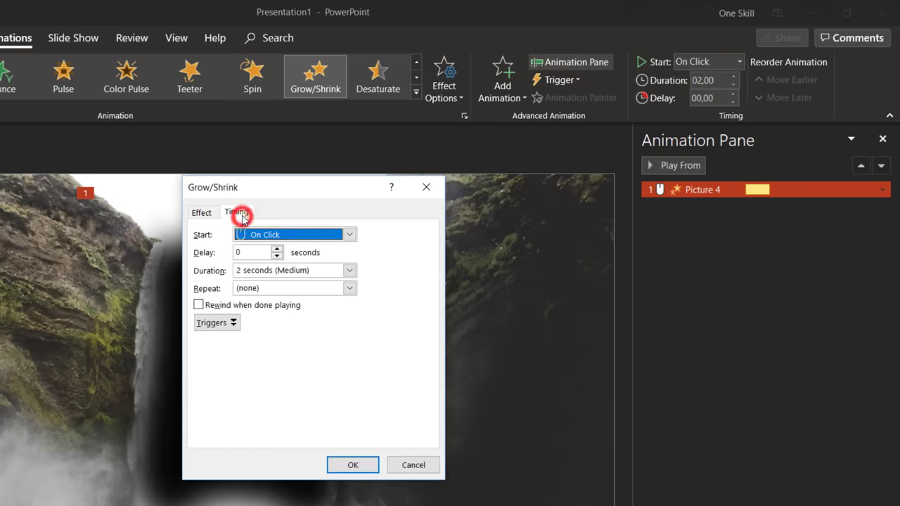
left_click(202, 213)
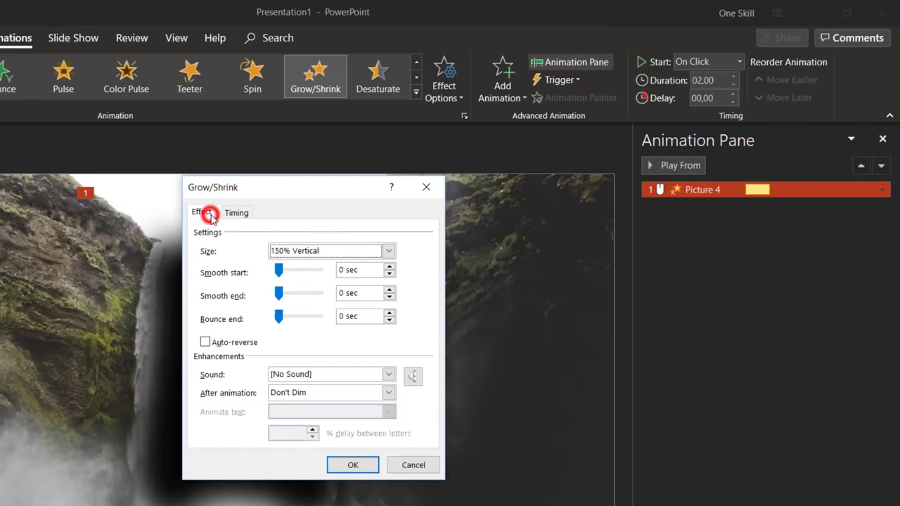
left_click(428, 189)
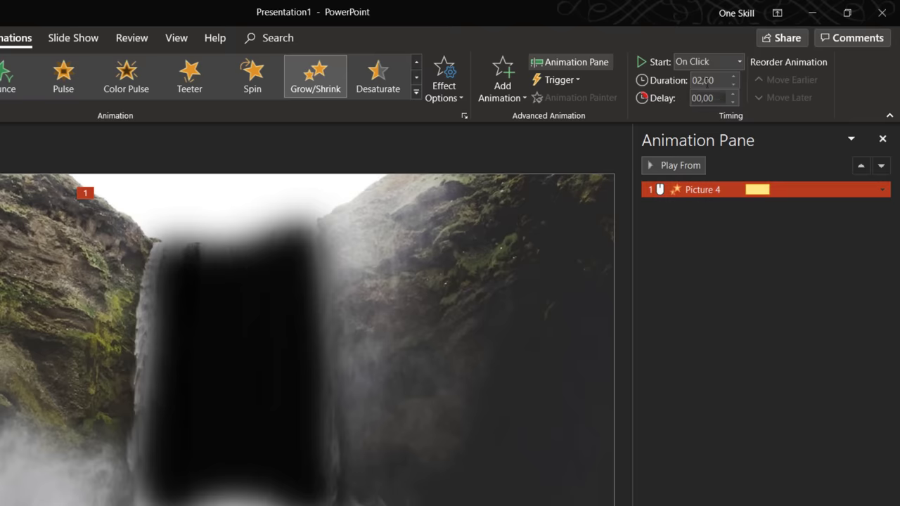
left_click(739, 62)
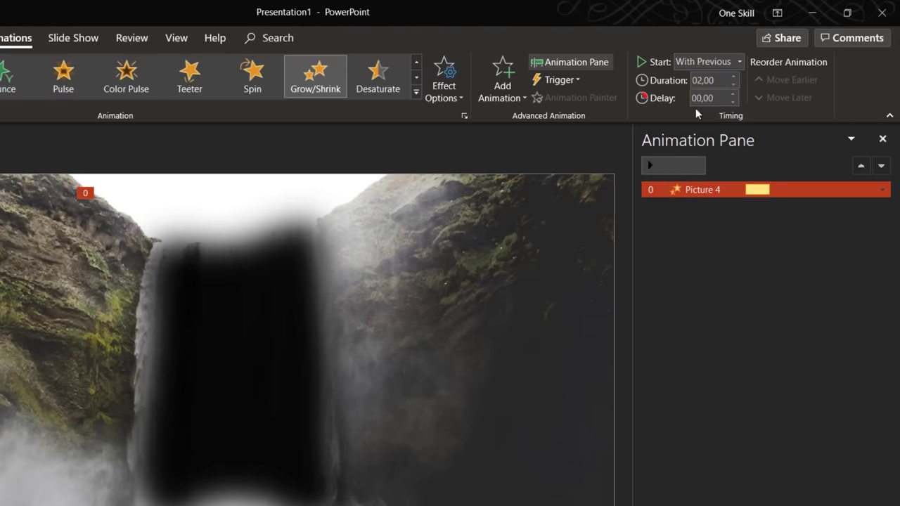
- Add a Lines motion path to the cutout, starting With Previous
left_click(511, 99)
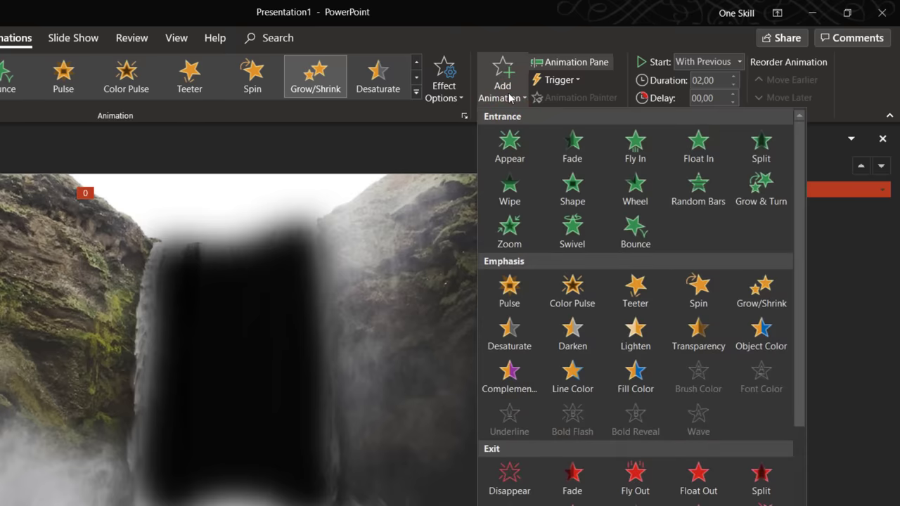
scroll(669, 425, "down", 3)
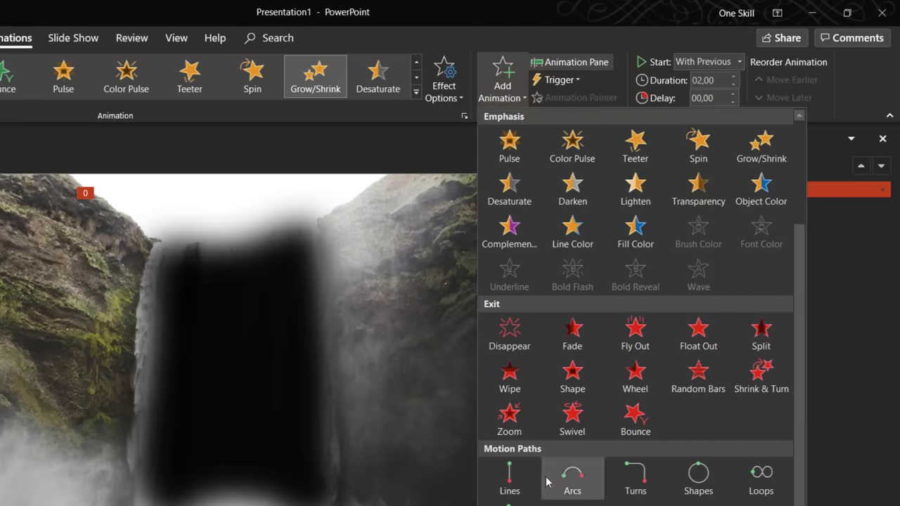
left_click(506, 476)
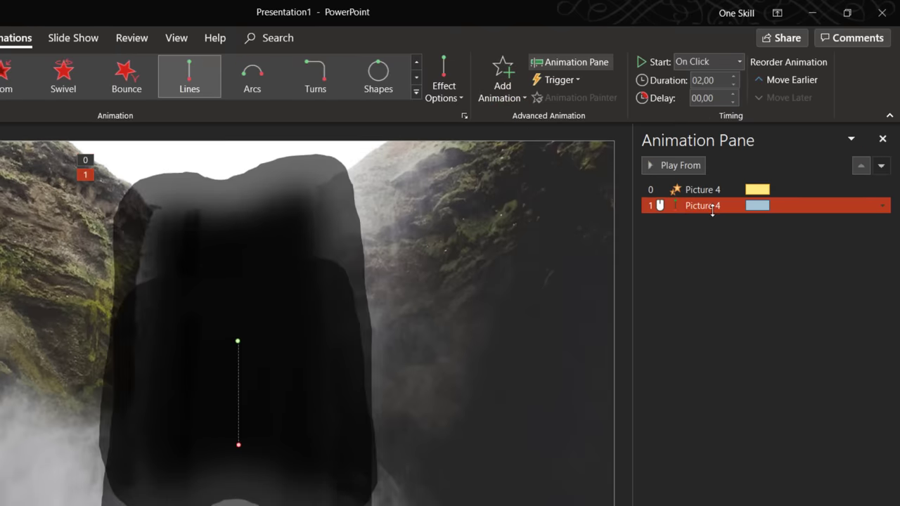
left_click(737, 63)
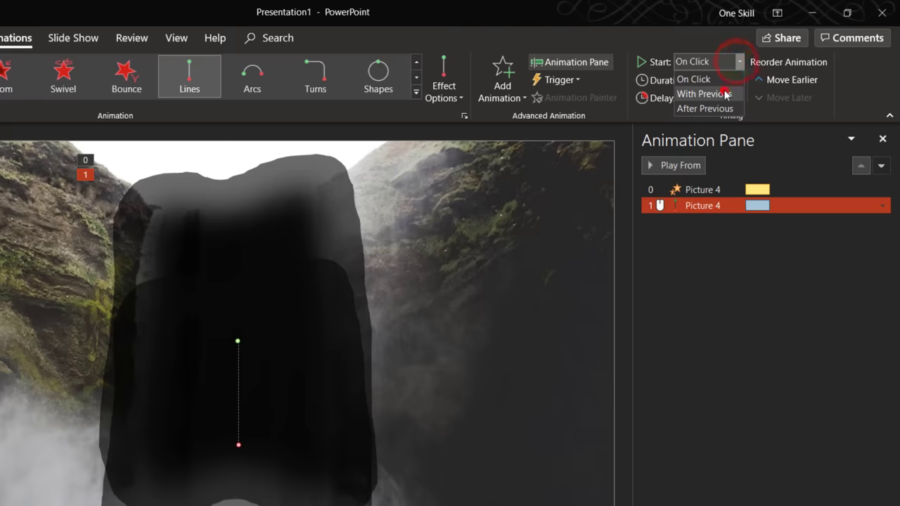
left_click(724, 94)
- Adjust the motion path's smooth start/end effect settings and preview the animations
right_click(725, 217)
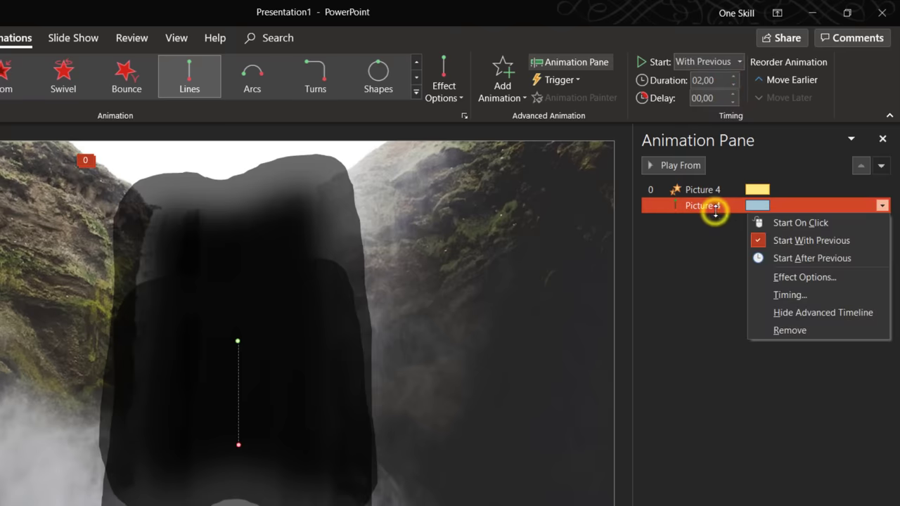
left_click(800, 279)
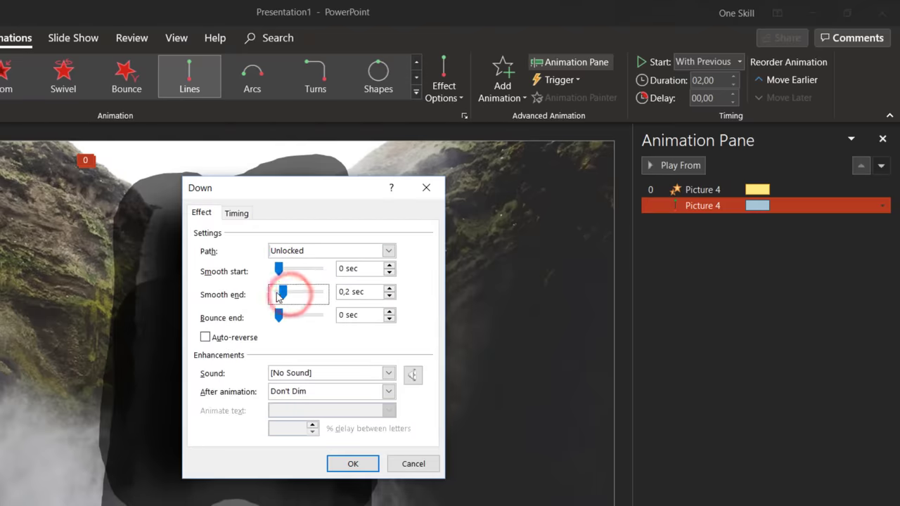
left_click(359, 463)
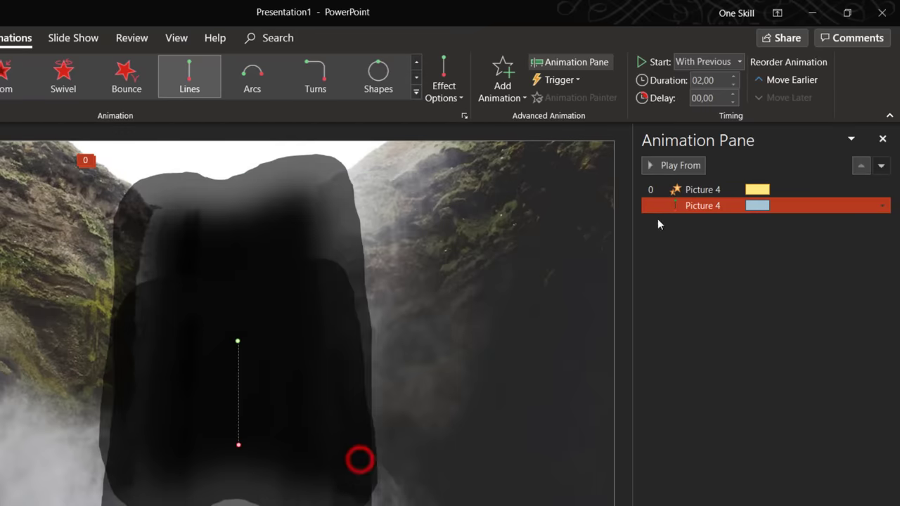
left_click(696, 189)
left_click(689, 165)
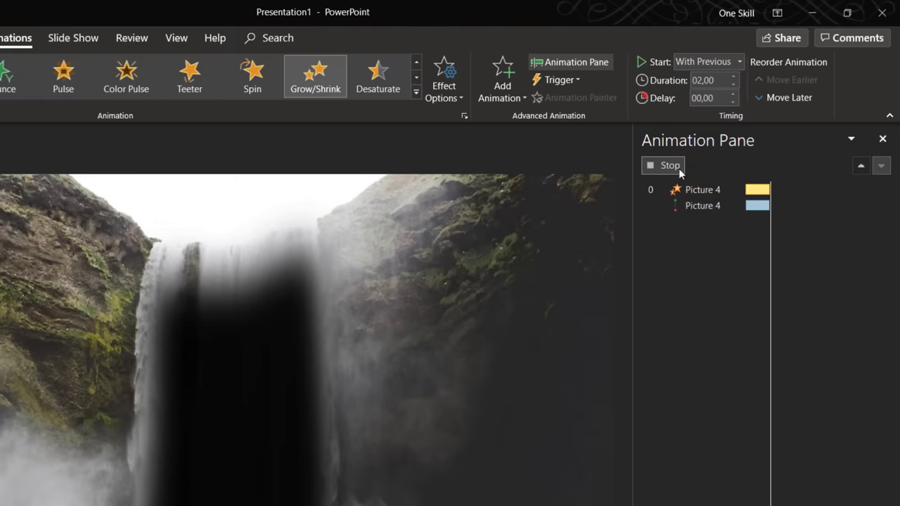
left_click(679, 171)
- Reposition the motion path's end point straight downward and preview again
left_click(719, 205)
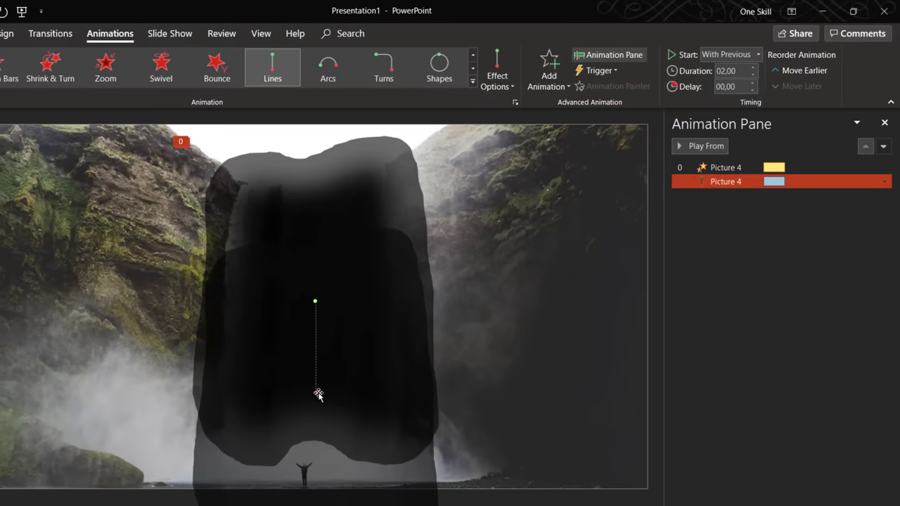
left_click(259, 434, "shift")
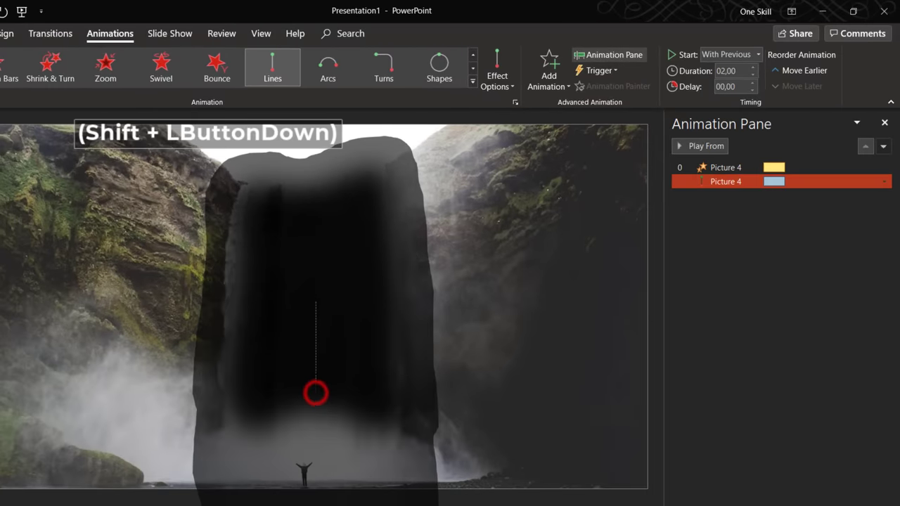
left_click_drag(316, 391, 315, 391)
left_click(710, 171)
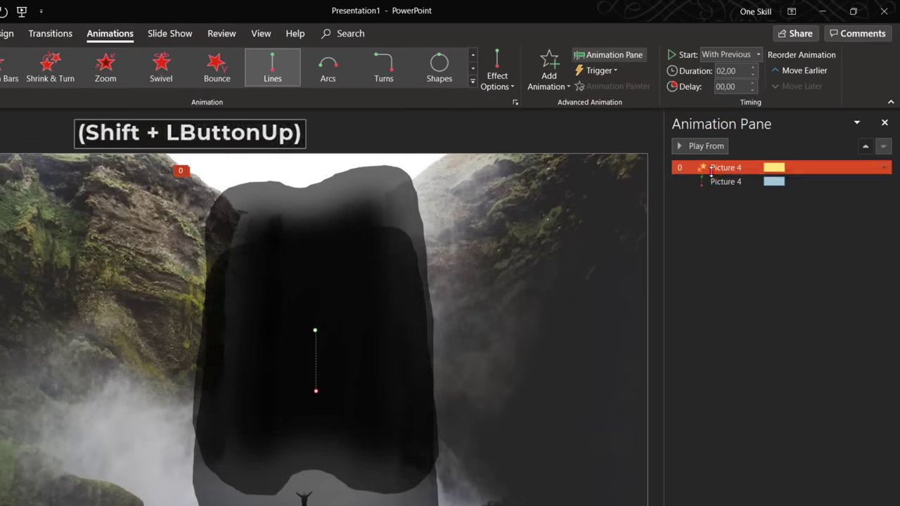
left_click(716, 147)
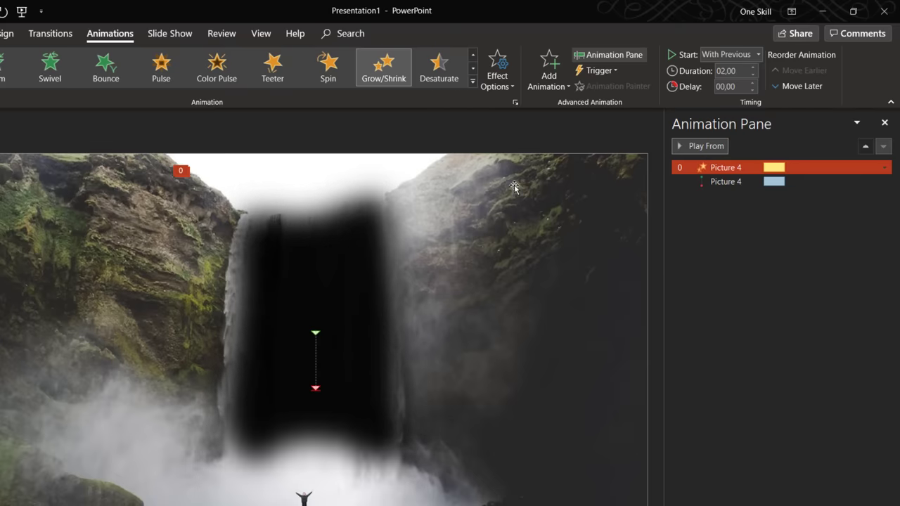
- Reset the waterfall cutout's brightness to 0% in Format Picture and preview its animations
left_click(354, 249)
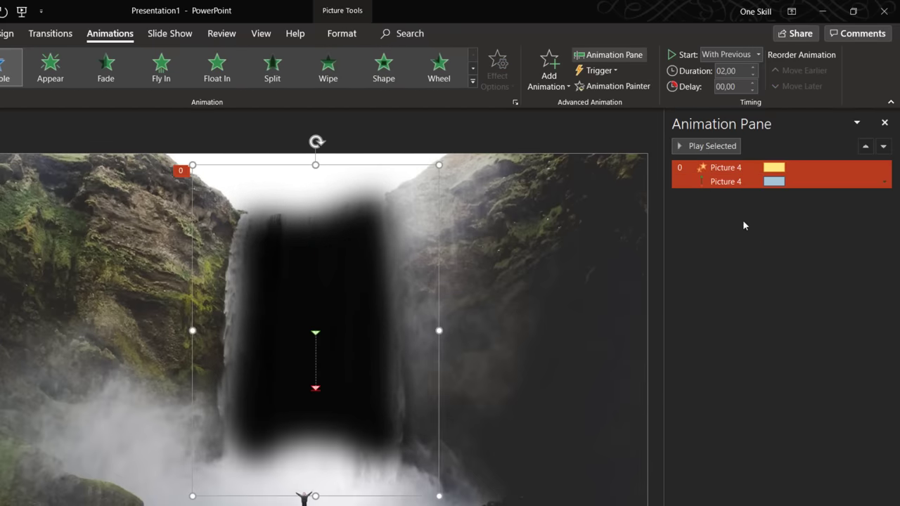
right_click(352, 246)
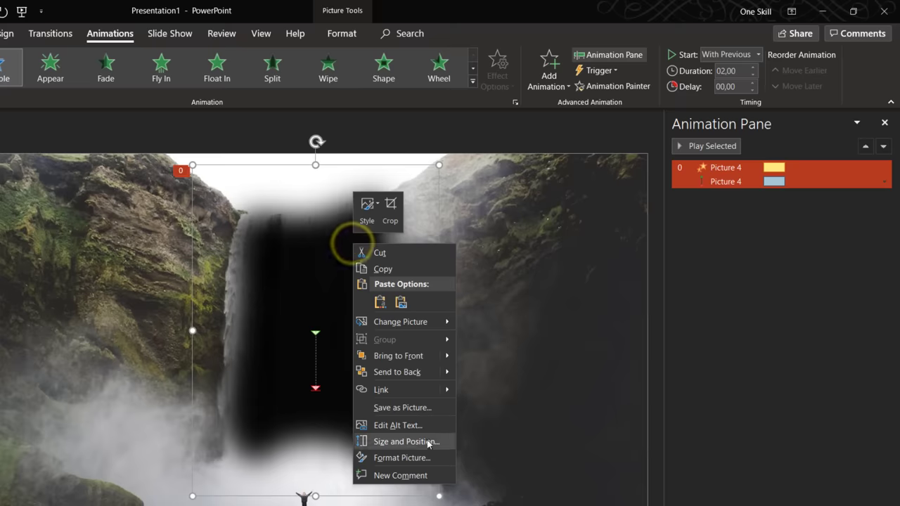
left_click(421, 457)
left_click(751, 148)
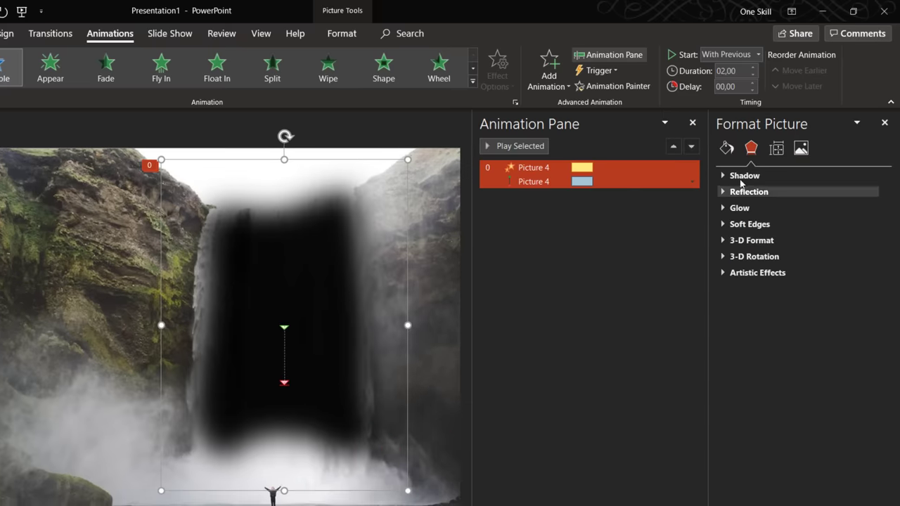
left_click(801, 148)
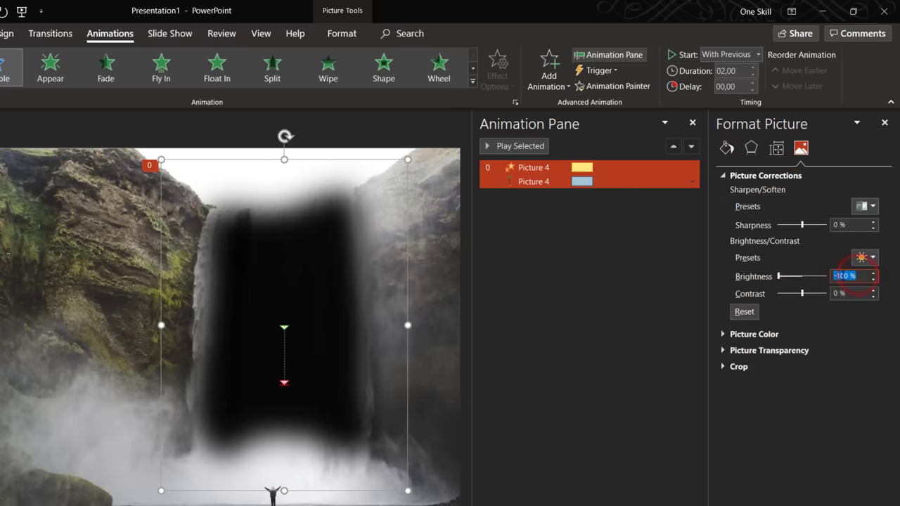
type("0")
key("Return")
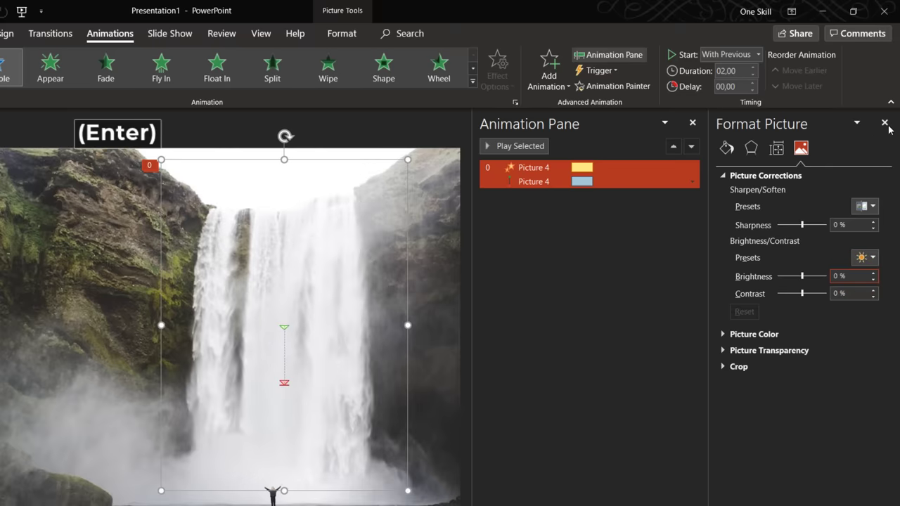
left_click(885, 124)
left_click(719, 147)
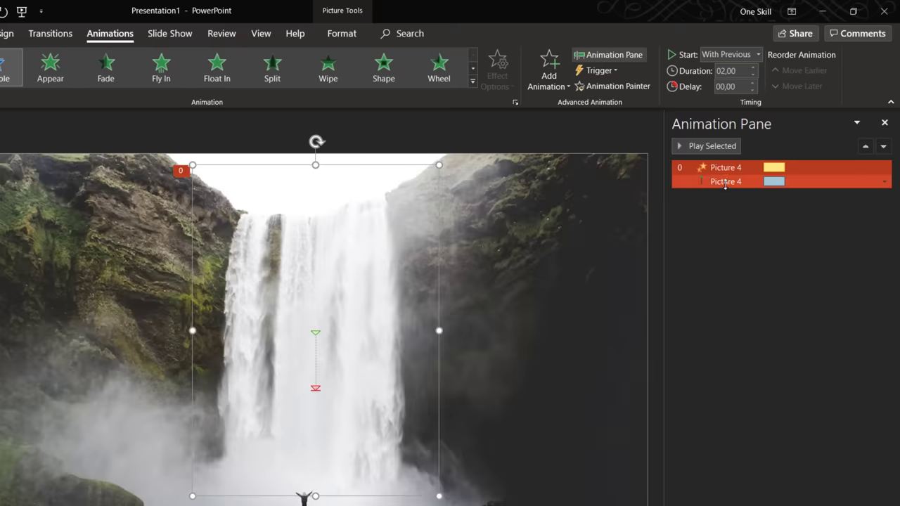
left_click(725, 184)
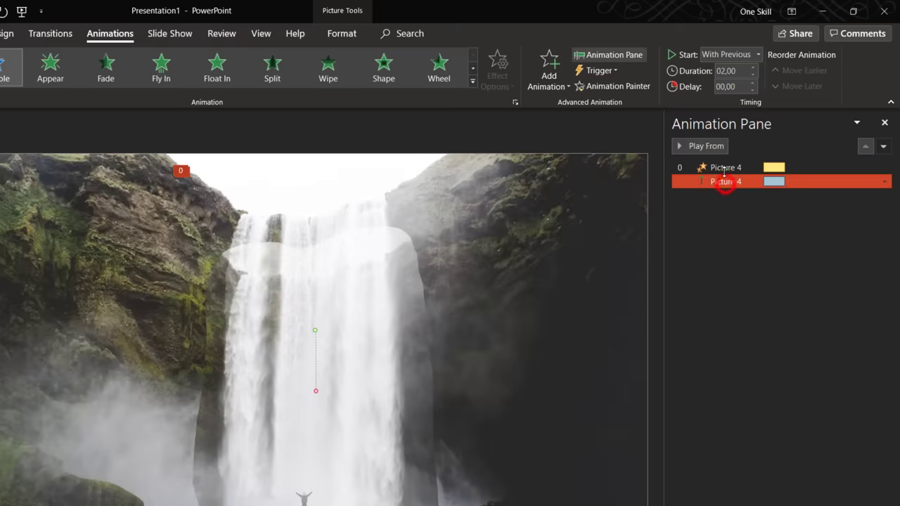
- Add a Fade exit animation to the waterfall cutout and select it
left_click(363, 263)
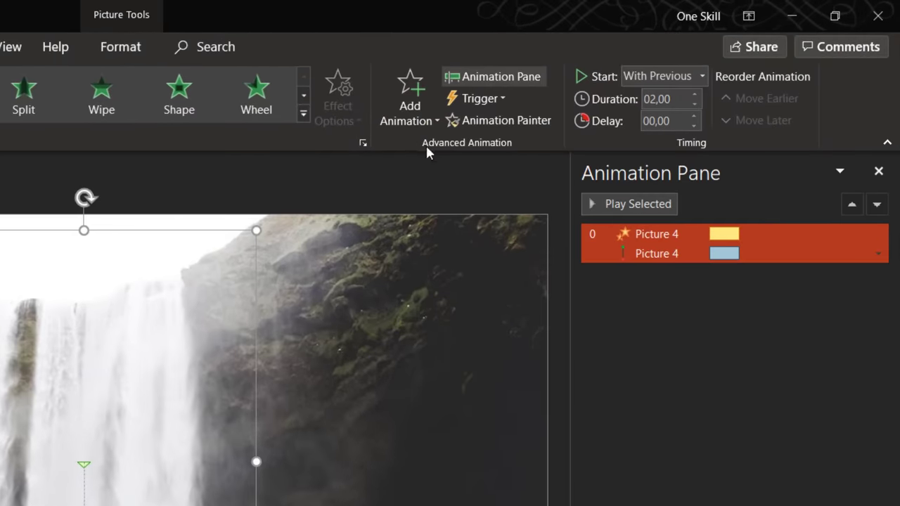
left_click(423, 113)
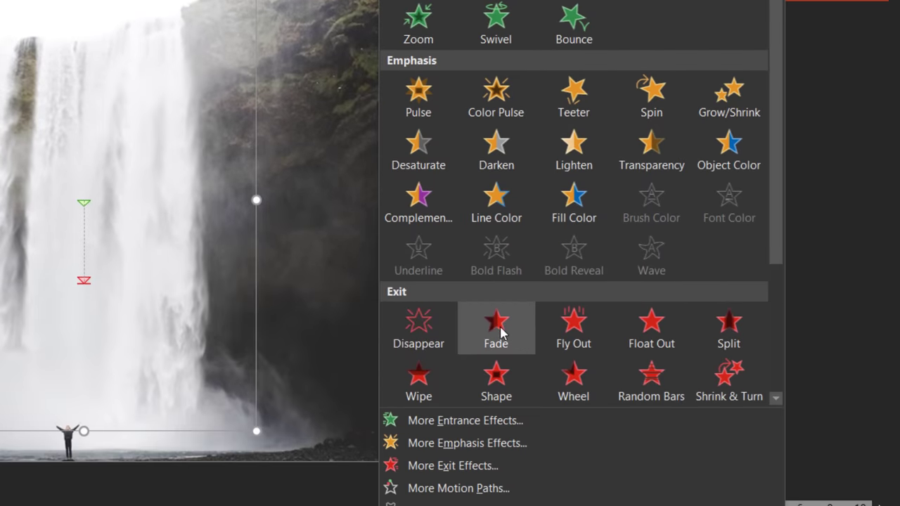
left_click(501, 334)
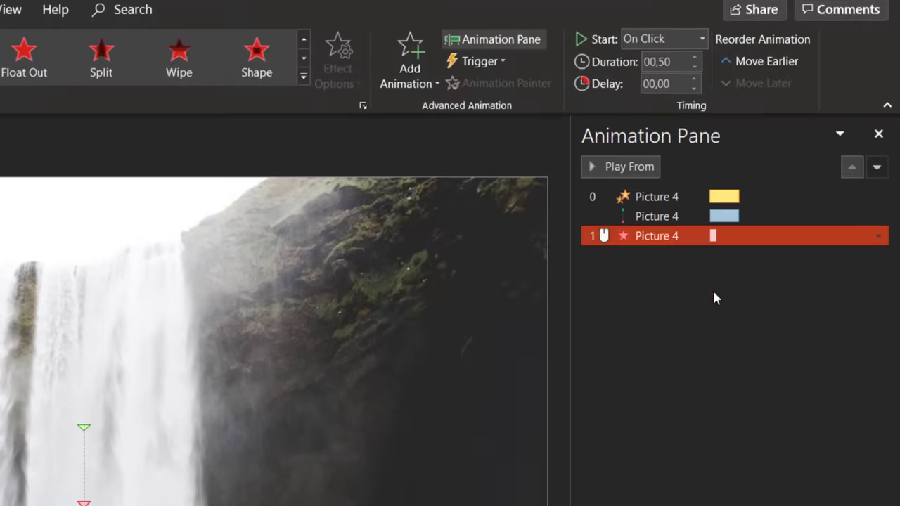
left_click(711, 327)
left_click(660, 273)
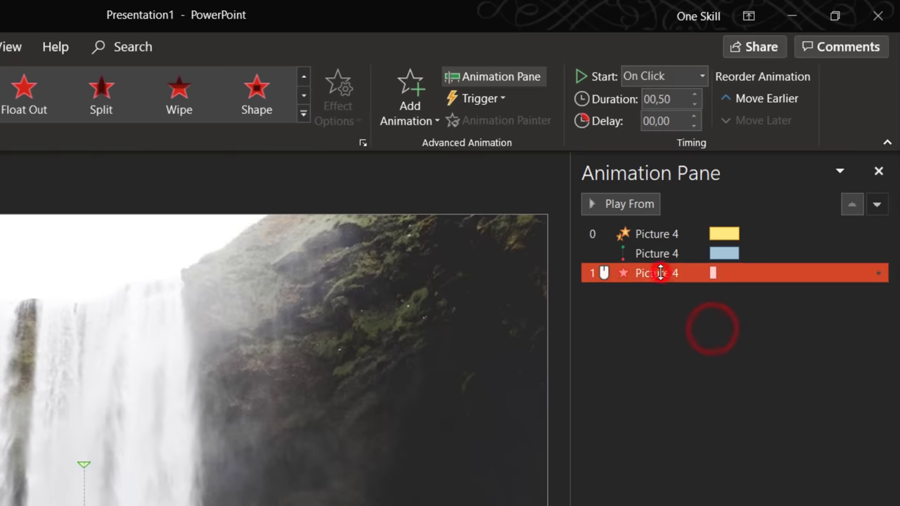
- Set the Fade to With Previous, 1-second duration, 1-second delay, then preview all three animations
left_click(699, 76)
left_click(679, 115)
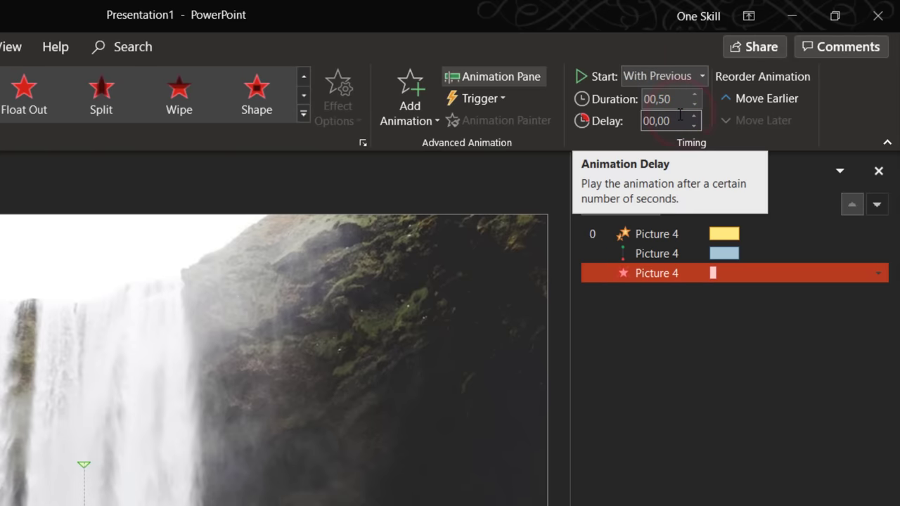
left_click(673, 99)
type("1")
left_click(676, 121)
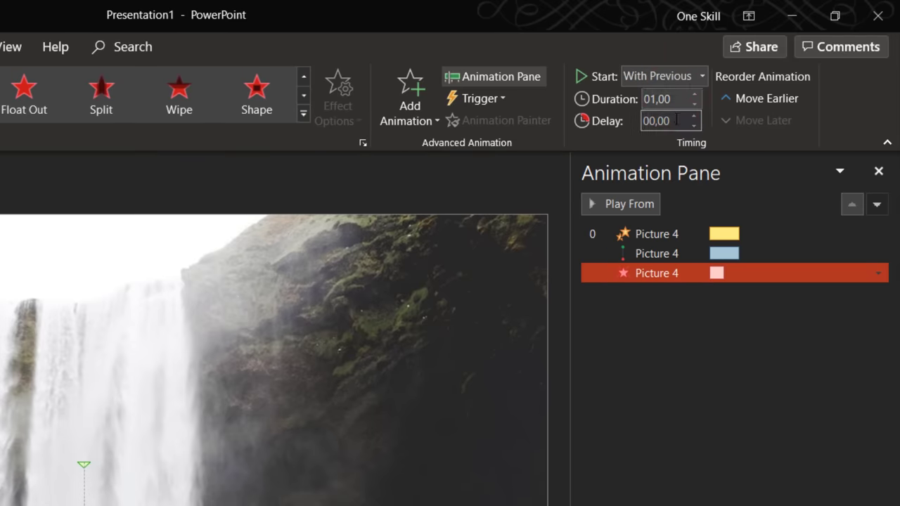
type("1")
key("Return")
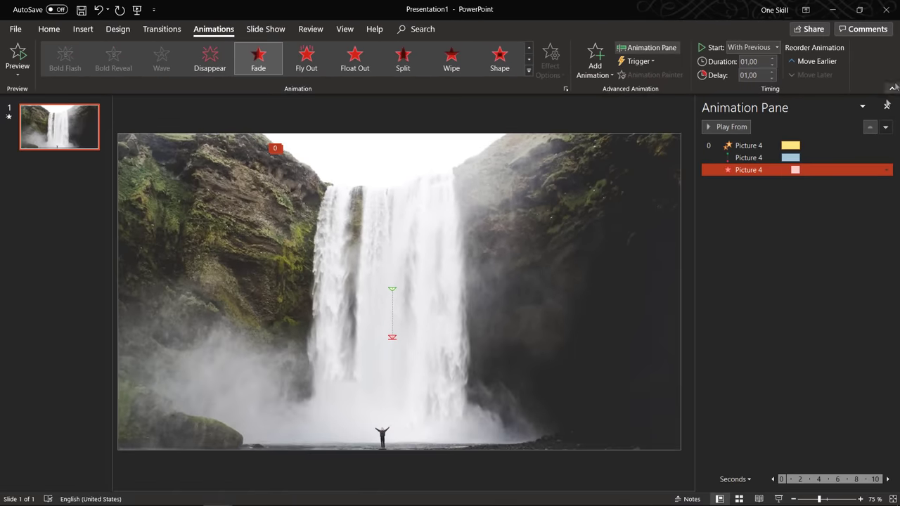
left_click(750, 145)
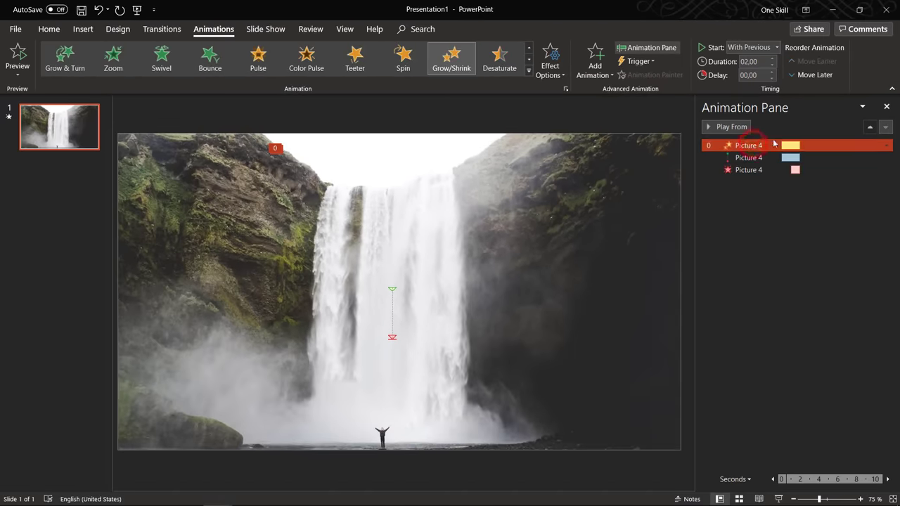
left_click(719, 127)
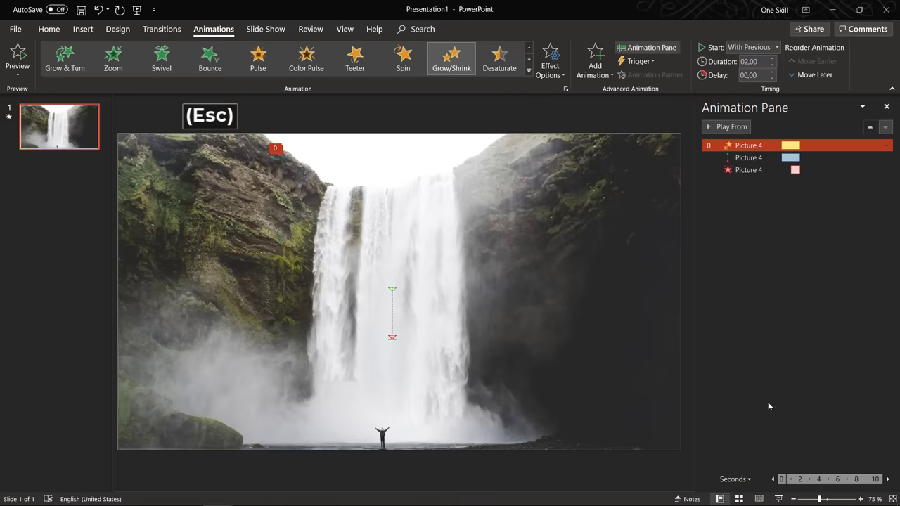
- Duplicate the animated waterfall picture into several slightly offset, staggered copies
left_click(399, 246)
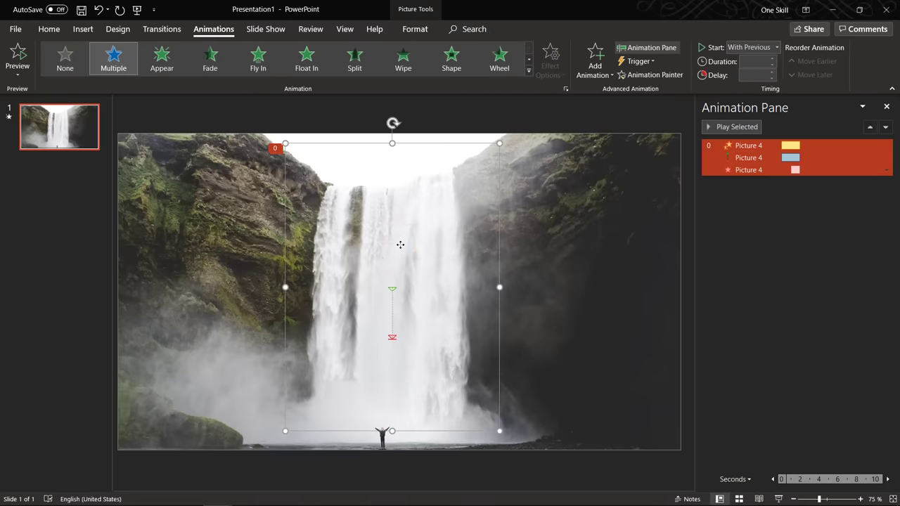
key("ctrl+d")
left_click_drag(389, 235, 405, 246)
key("ctrl+d")
key("ctrl+d")
key("ctrl+d")
key("ctrl+d")
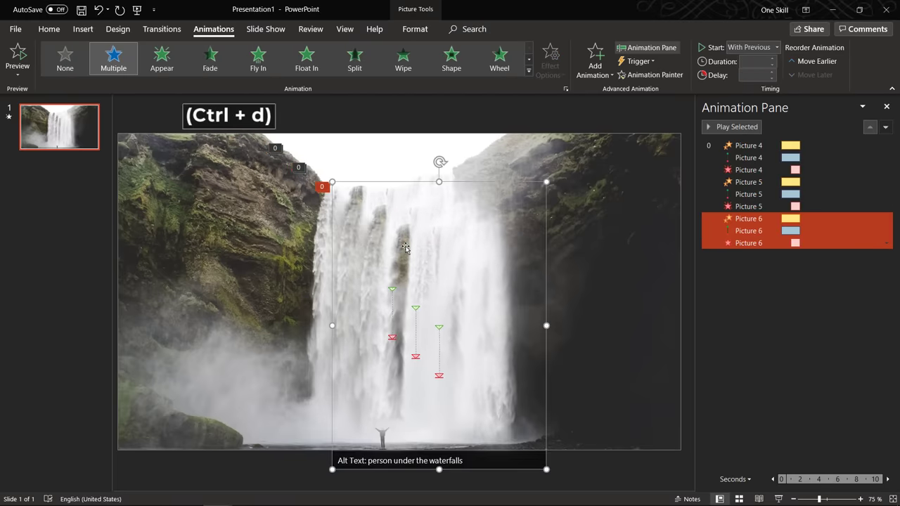
key("ctrl+d")
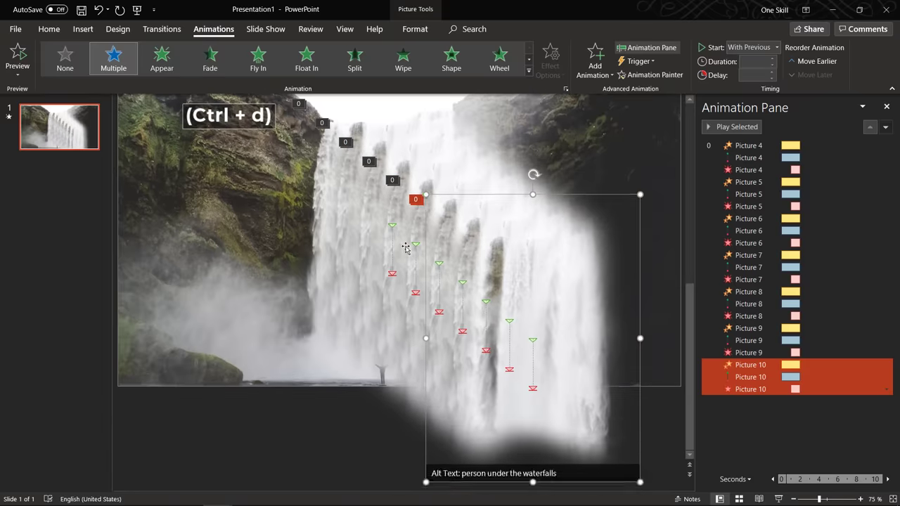
key("ctrl+d")
key("ctrl+d")
key("ctrl+d")
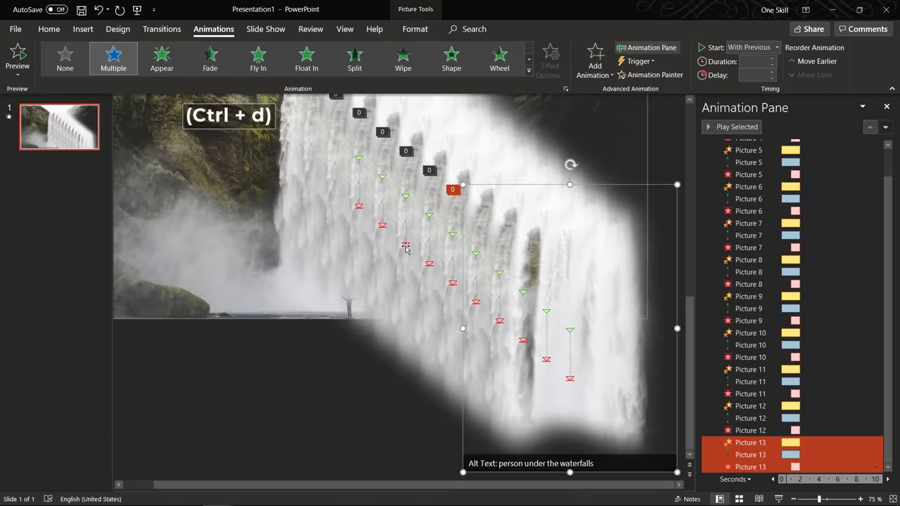
scroll(428, 221, "down", 3)
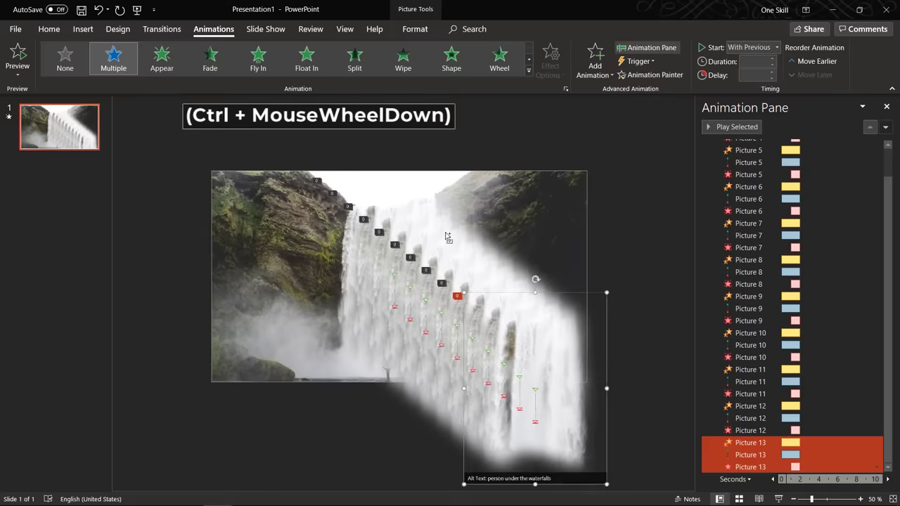
- Align all waterfall copies centre and top, leaving the background photo out
left_click(631, 205)
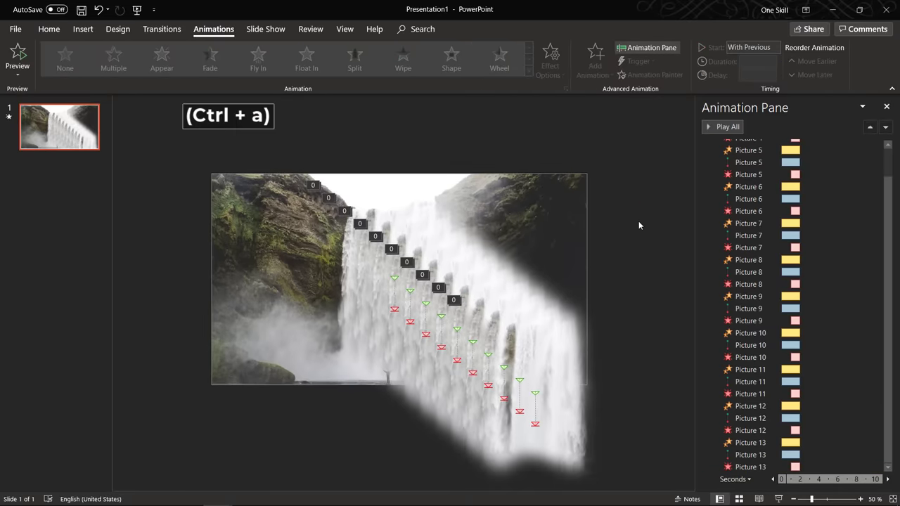
key("ctrl+a")
left_click(245, 227, "shift")
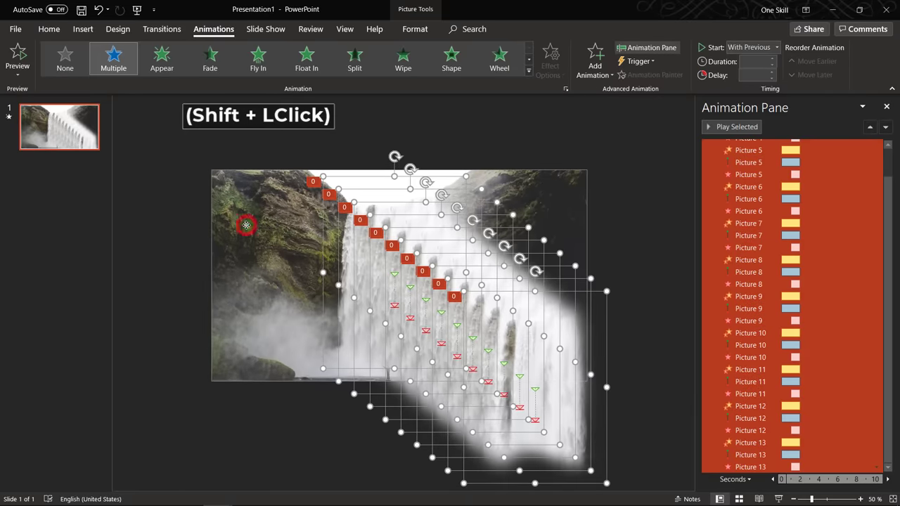
left_click(414, 29)
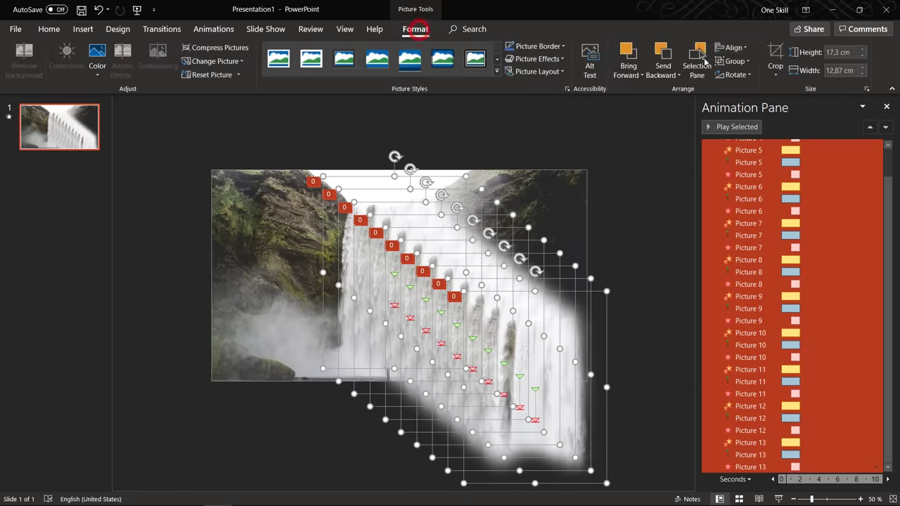
left_click(733, 47)
left_click(750, 76)
left_click(733, 47)
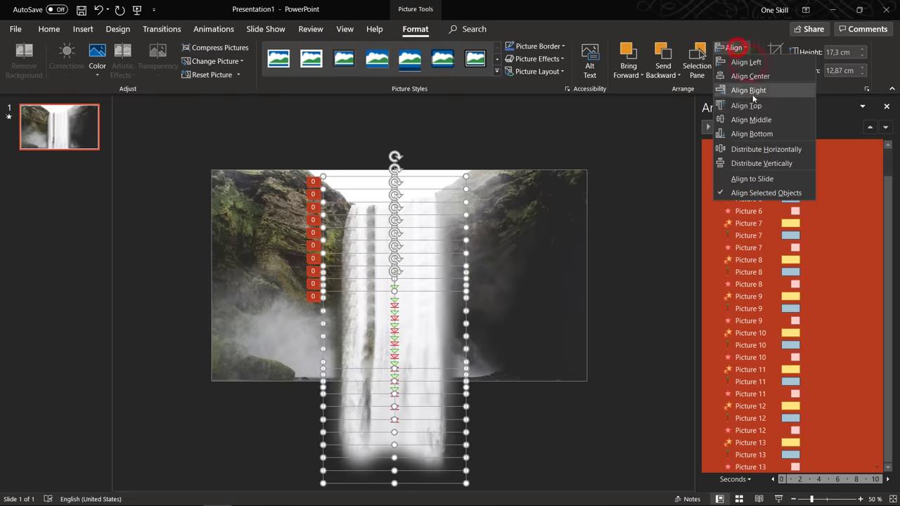
left_click(750, 105)
left_click(656, 195)
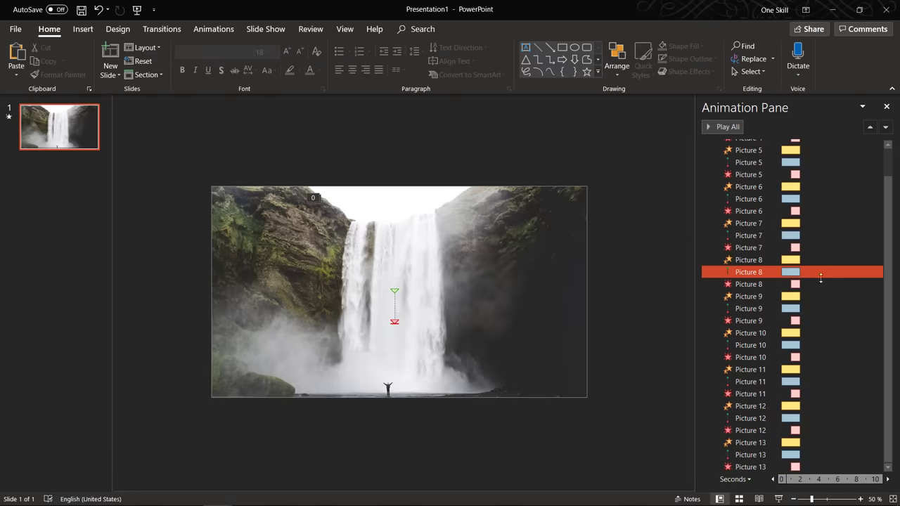
- Widen the Animation Pane and select all three Picture 12 animations
left_click(415, 245)
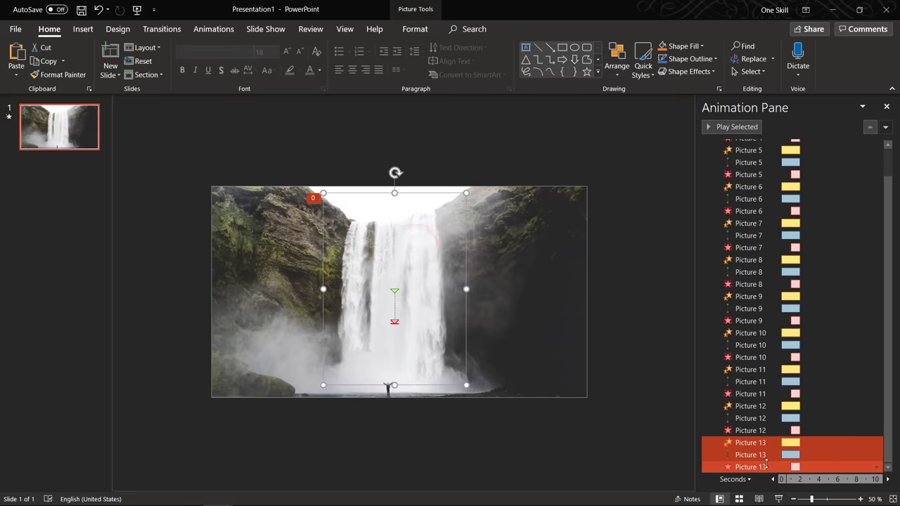
left_click_drag(696, 218, 568, 221)
left_click(545, 376)
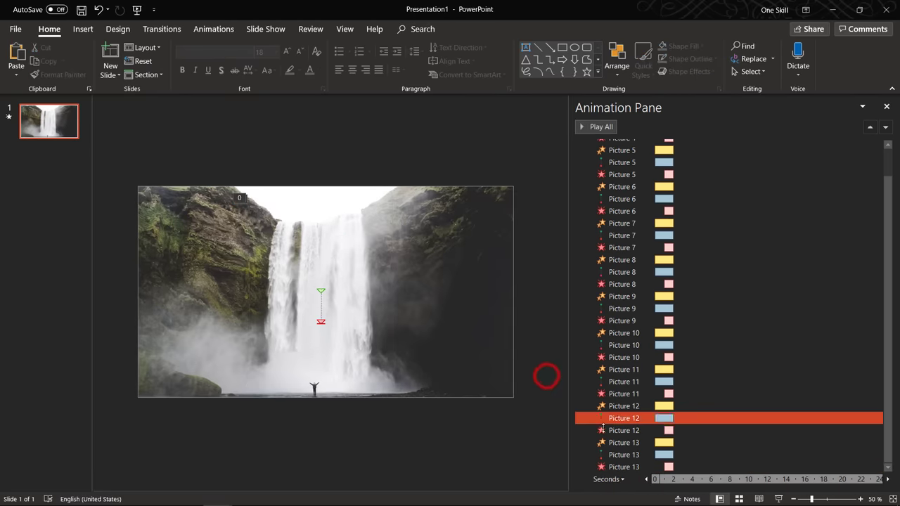
left_click(623, 467)
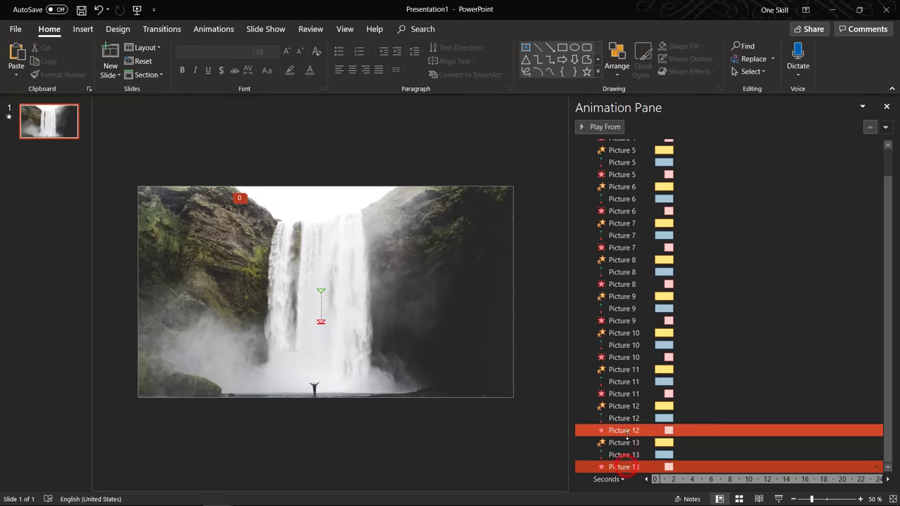
left_click(624, 430)
left_click(623, 405, "shift")
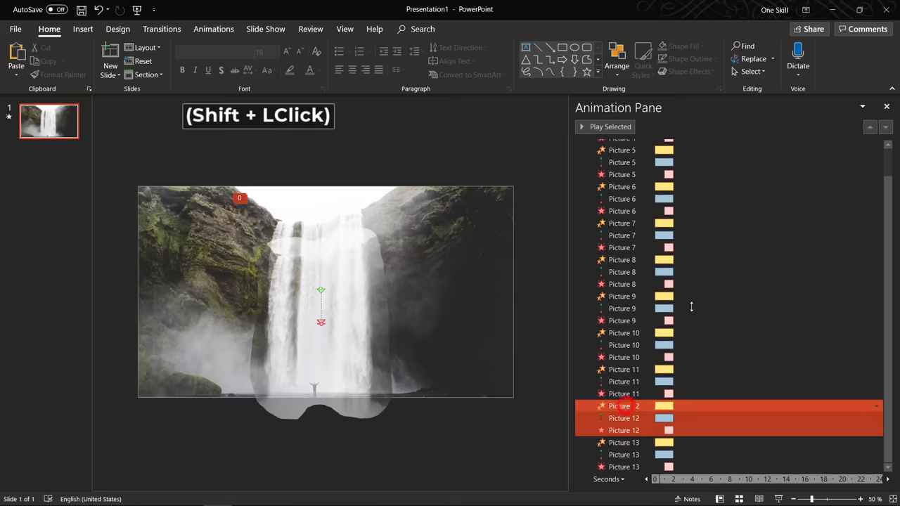
left_click(215, 29)
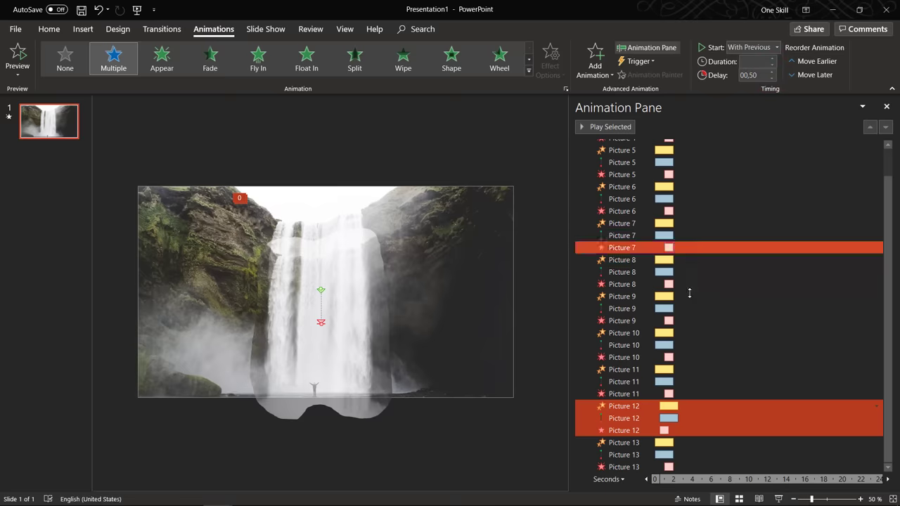
- Set start delays of 1 s for Picture 11 and 2 s for Picture 10 animations
left_click(626, 394)
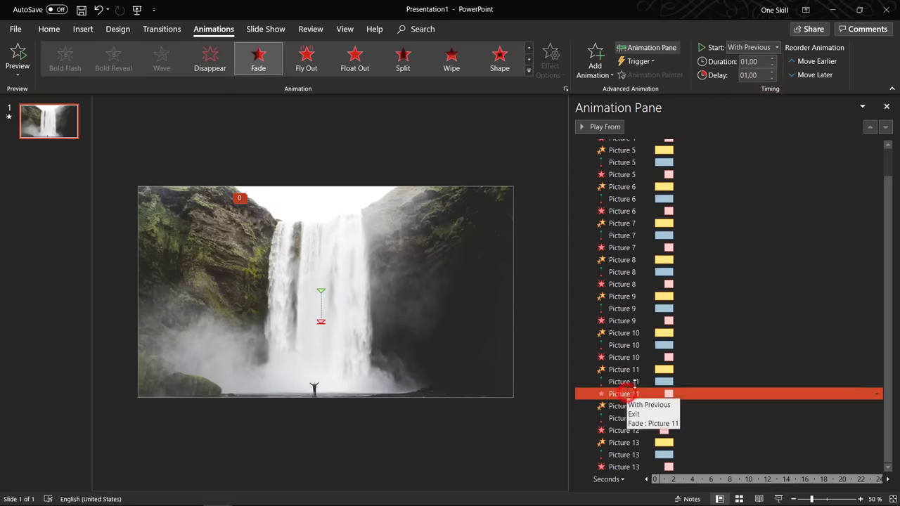
left_click(632, 369, "shift")
left_click(753, 76)
type("1")
key("Return")
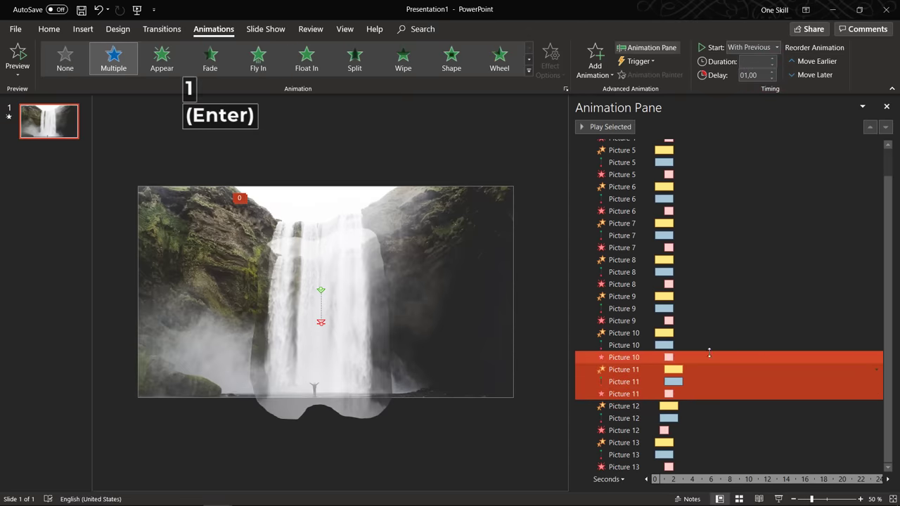
left_click(641, 357)
left_click(641, 333, "ctrl")
left_click(641, 333, "shift")
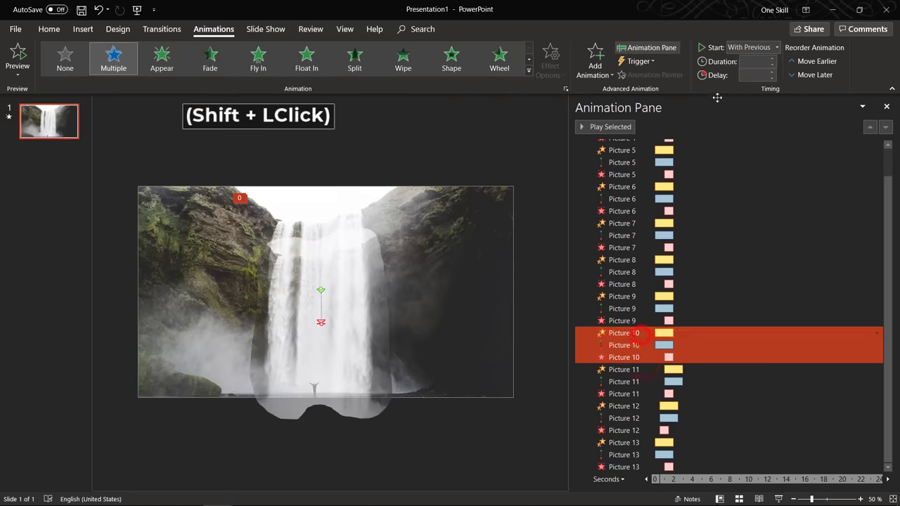
left_click(753, 76)
type("2")
key("Return")
- Give the Pictures 9 through 6 animations increasing delays of 3 and 3.5 seconds
left_click(625, 321)
left_click(633, 296, "shift")
left_click(624, 247)
left_click(633, 223, "shift")
left_click(753, 76)
type("3")
left_click(624, 211)
left_click(621, 187, "shift")
left_click(753, 76)
type("3.5")
key("Return")
- Set the final delays for Pictures 5 and 4, ending at 4.5 seconds
left_click(624, 174)
left_click(624, 150, "shift")
left_click(752, 76)
type("4")
key("Return")
left_click(624, 139)
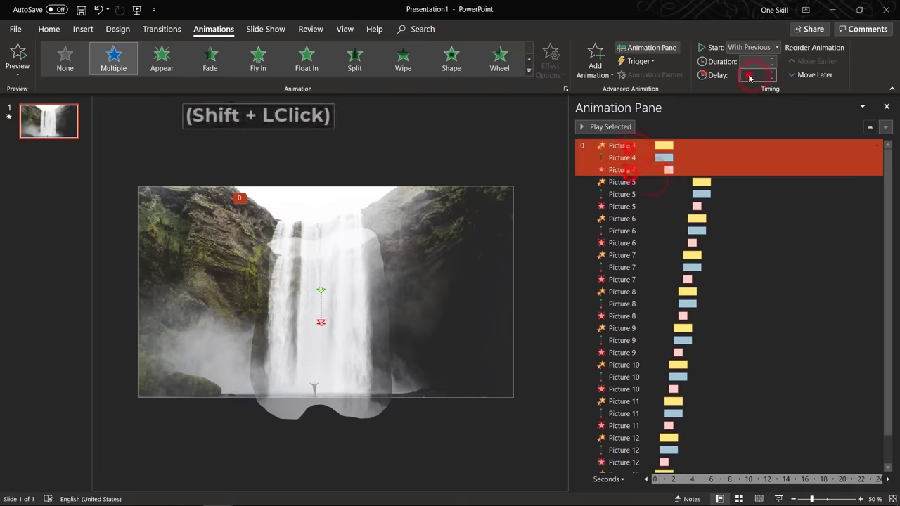
- Select the Fade exit rows of Pictures 4 through 9 in turn
left_click(656, 170)
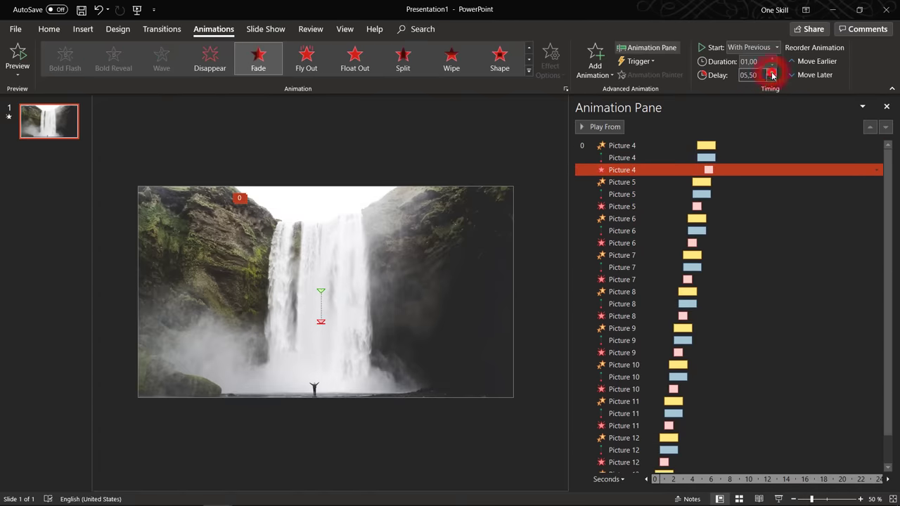
left_click(651, 206)
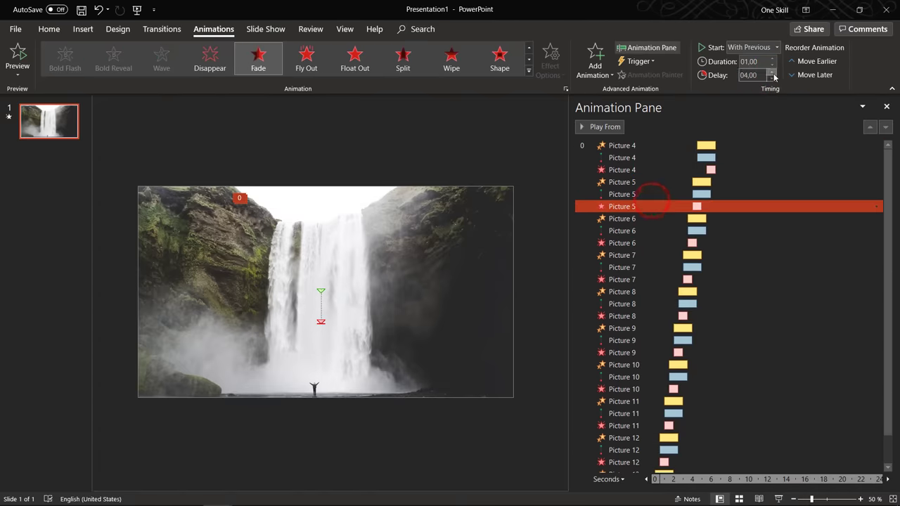
left_click(657, 243)
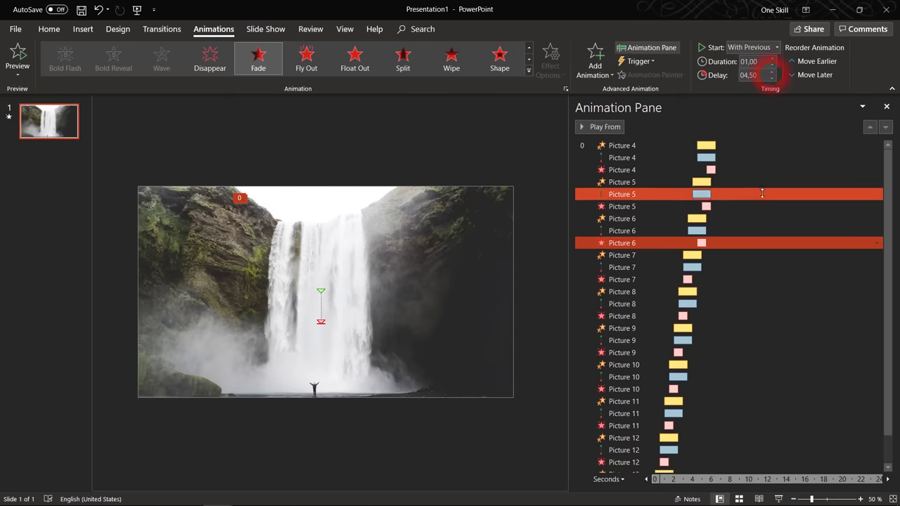
left_click(663, 249)
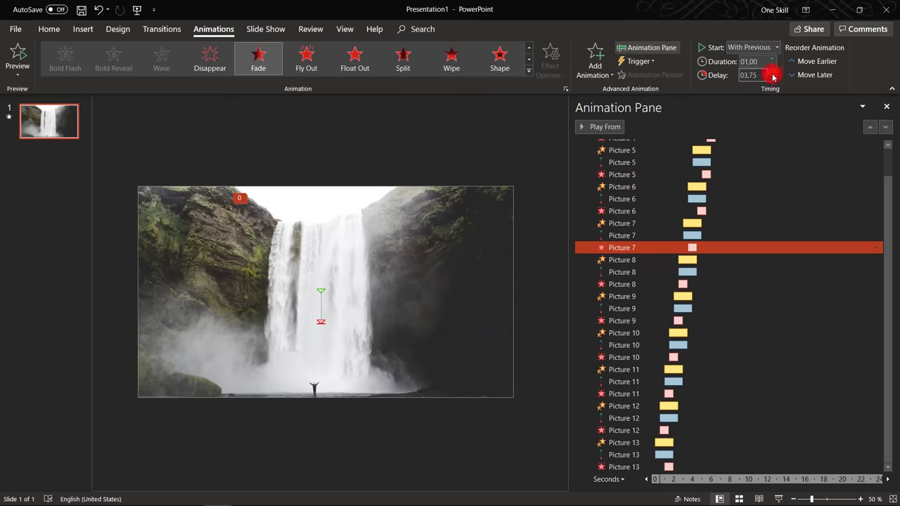
left_click(662, 284)
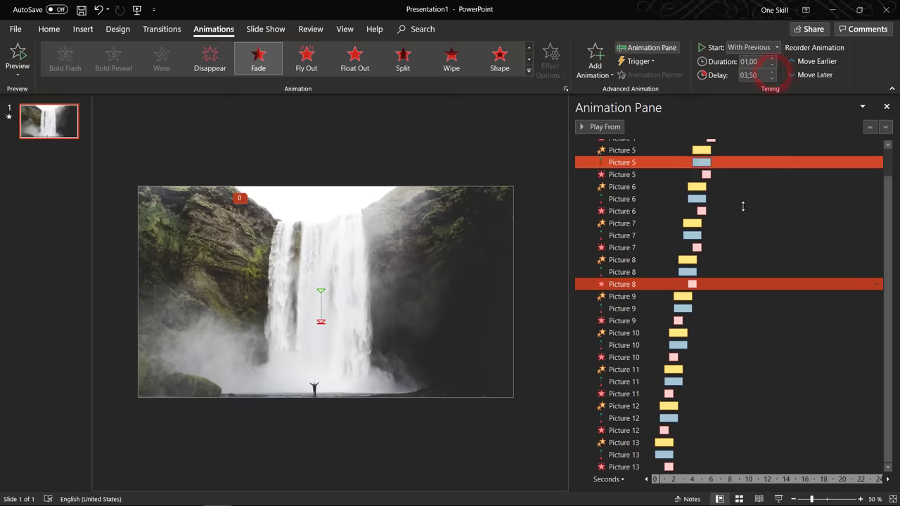
left_click(652, 322)
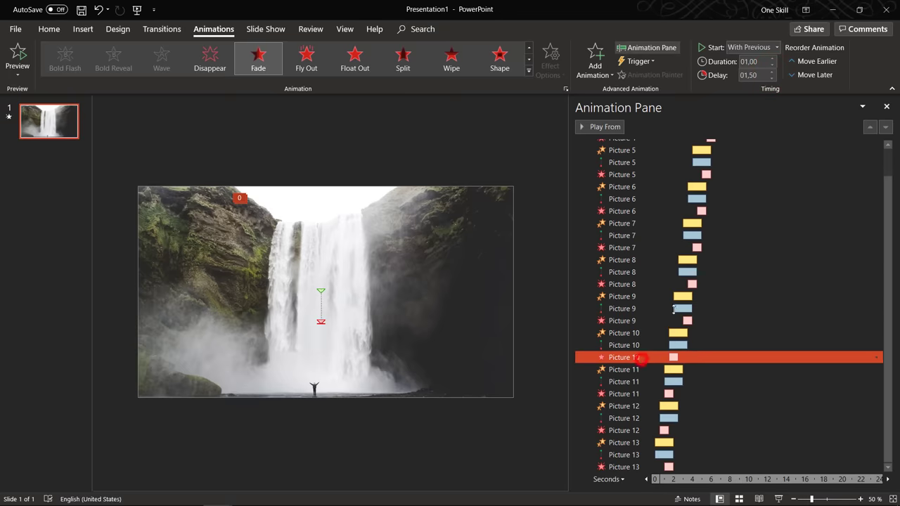
- Move through the Pictures 10–12 fade exits and raise Picture 12's exit delay to 1.5 seconds
left_click(642, 358)
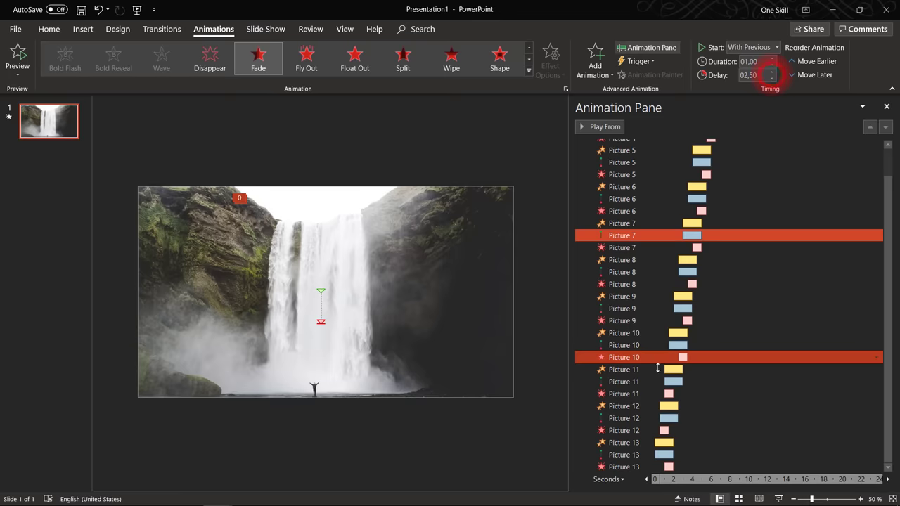
left_click(636, 394)
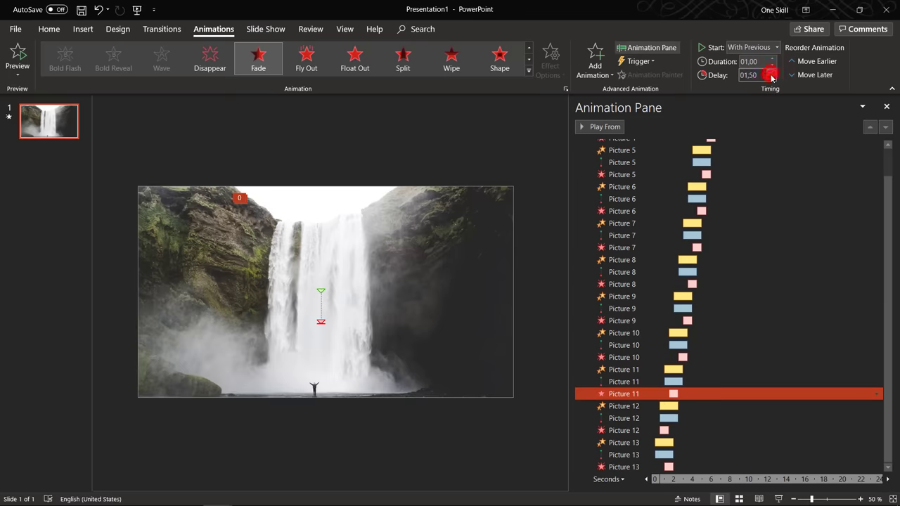
left_click(636, 430)
left_click(771, 78)
left_click(772, 72)
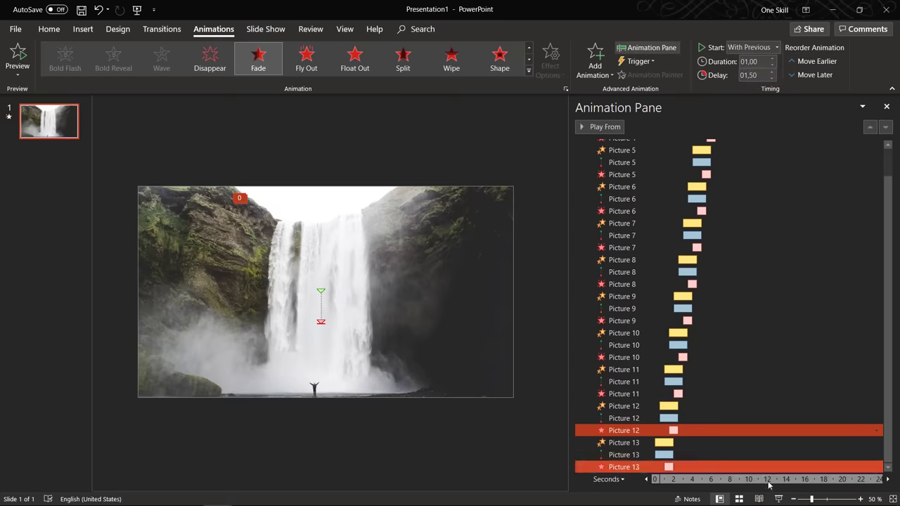
scroll(698, 181, "up", 1)
- Preview the waterfall from Picture 4's entrance, then close the Animation Pane
left_click(617, 146)
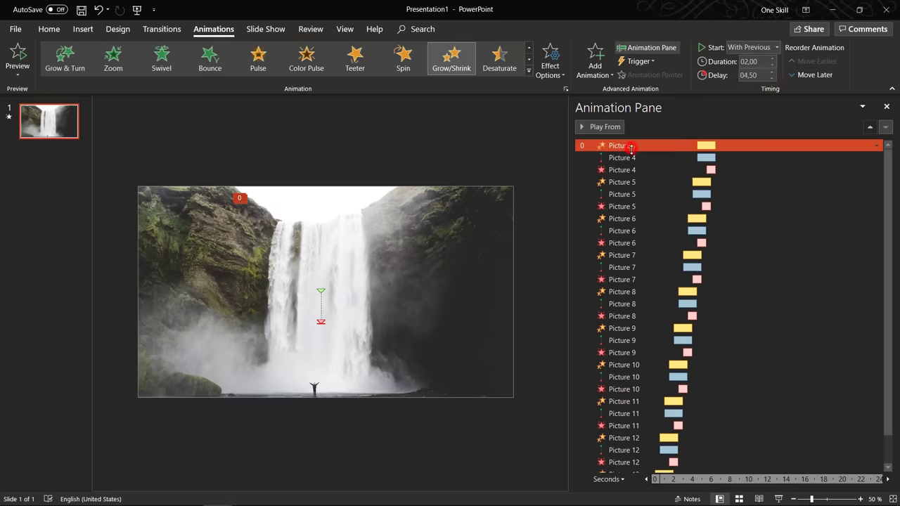
left_click(608, 126)
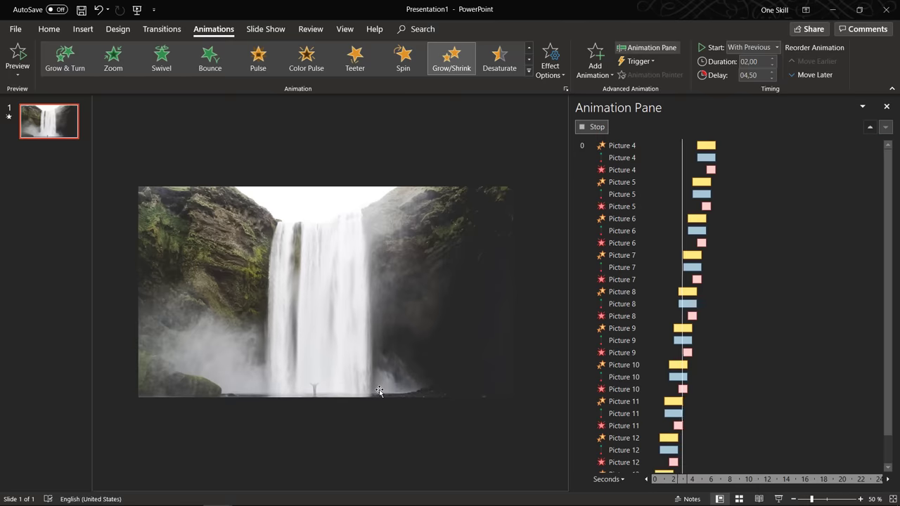
left_click(886, 107)
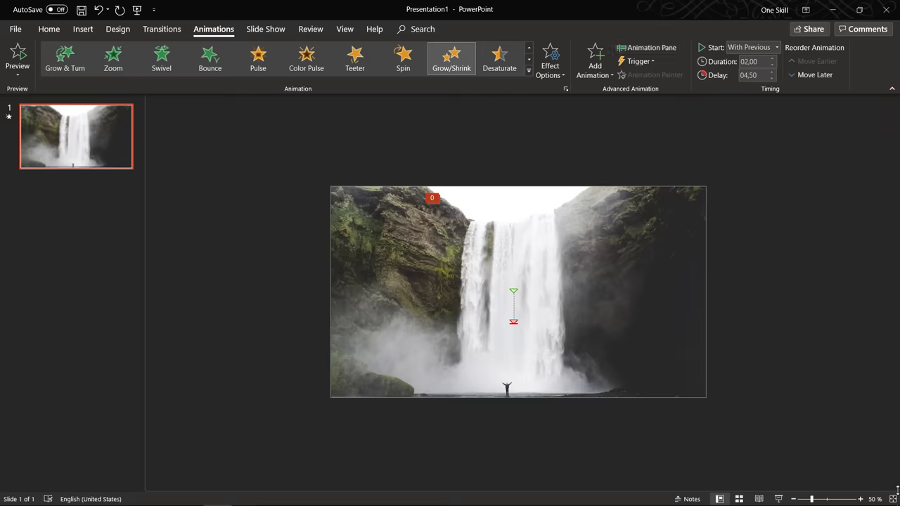
- Fit the waterfall slide to the window and return to the Home tab
left_click(892, 499)
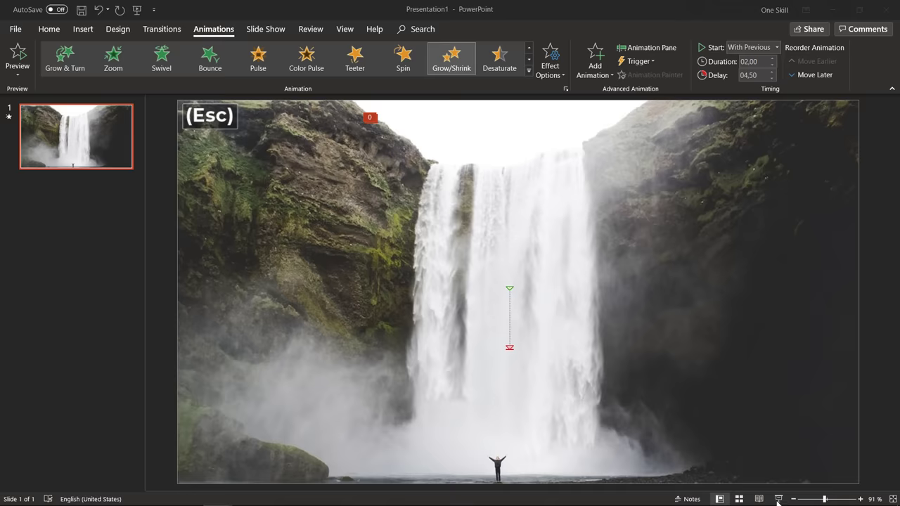
left_click(49, 29)
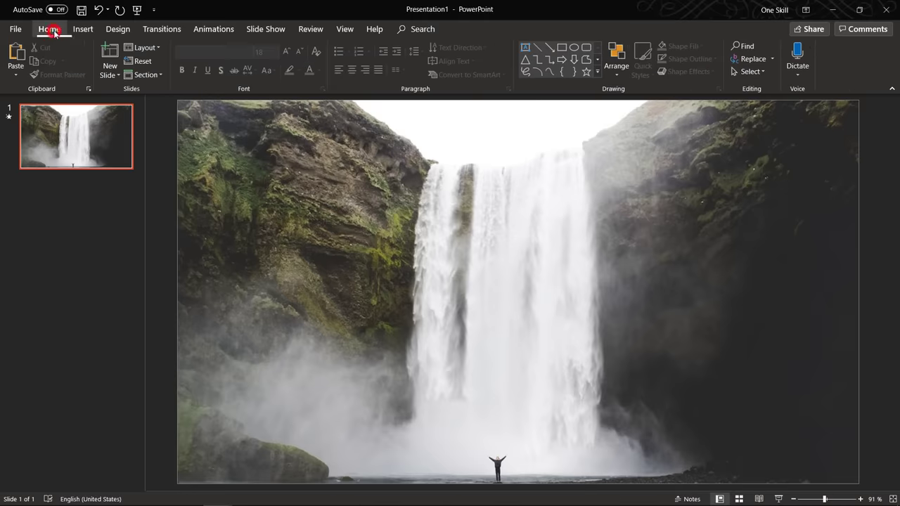